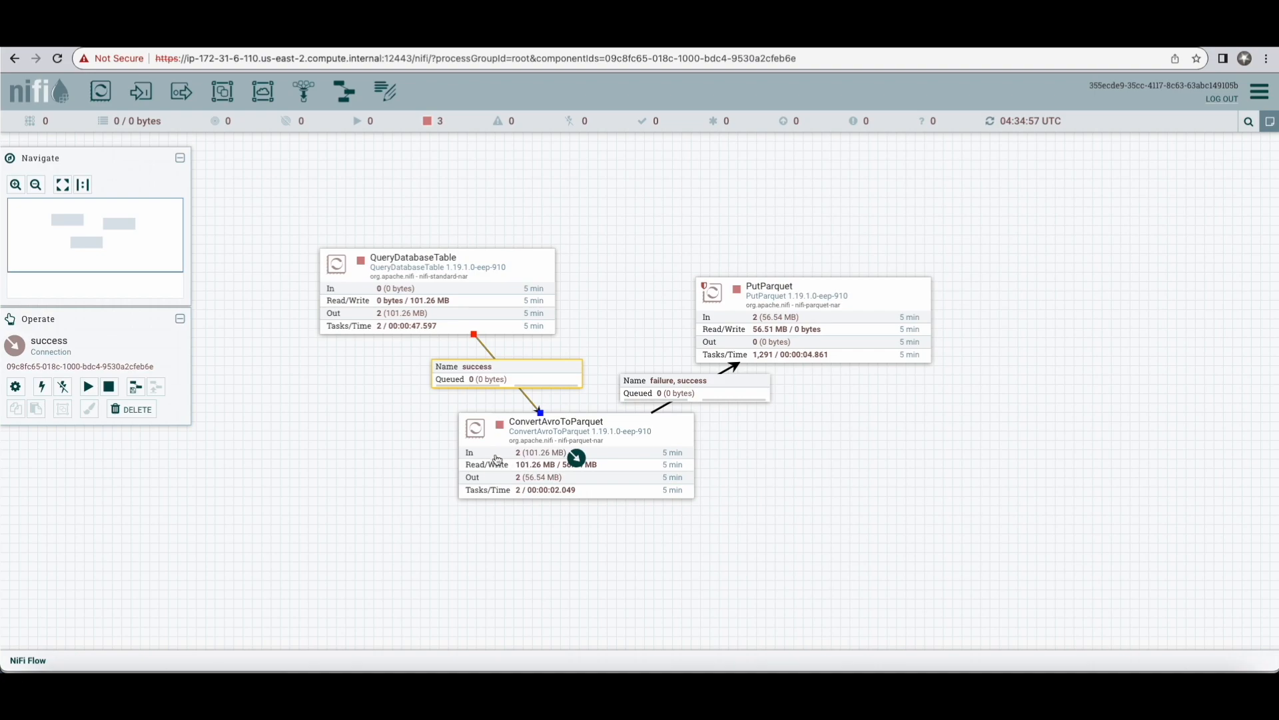
Step: Trace the flow by selecting the ConvertAvroToParquet processor, its outgoing failure, success connection and the PutParquet processor
left_click(495, 458)
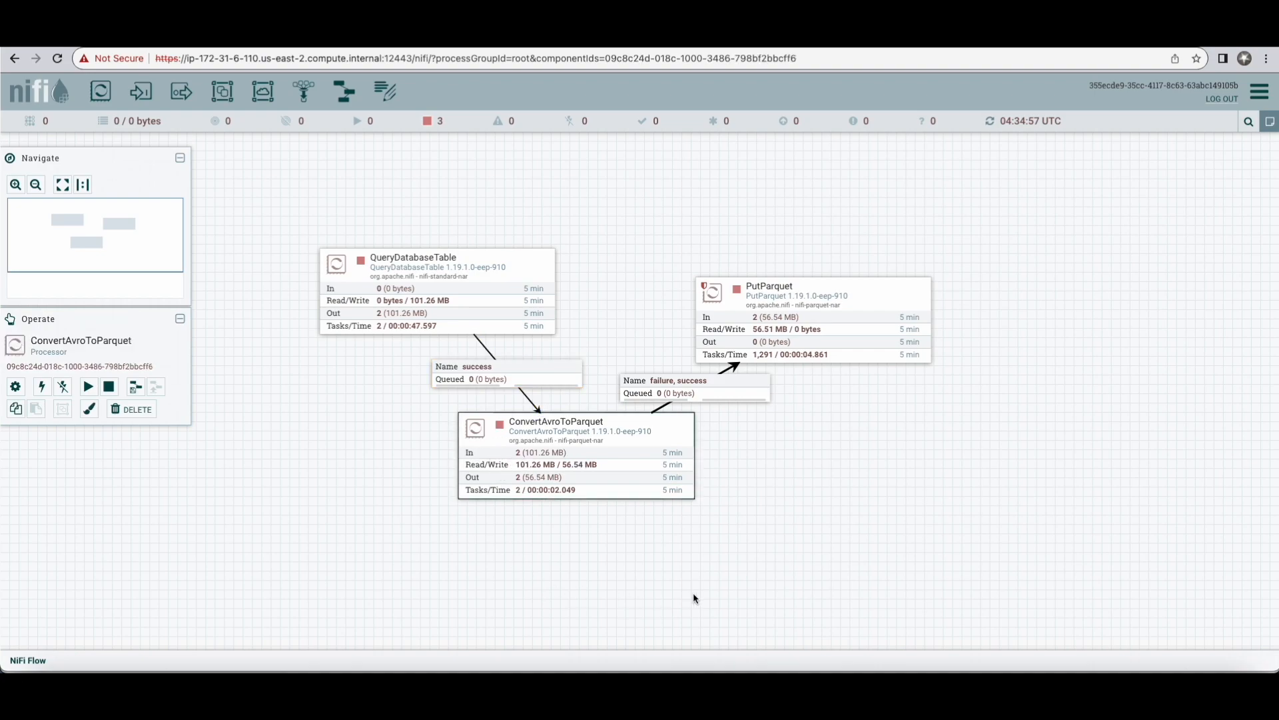
left_click(727, 392)
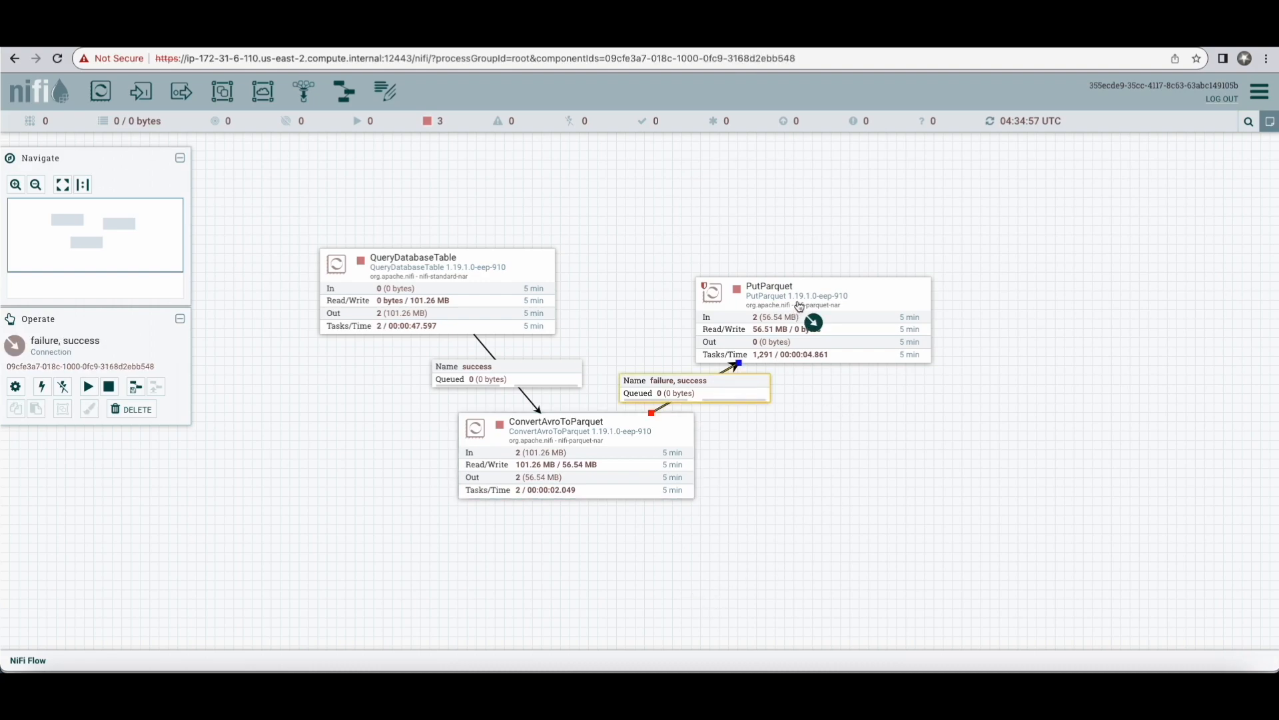
left_click(823, 289)
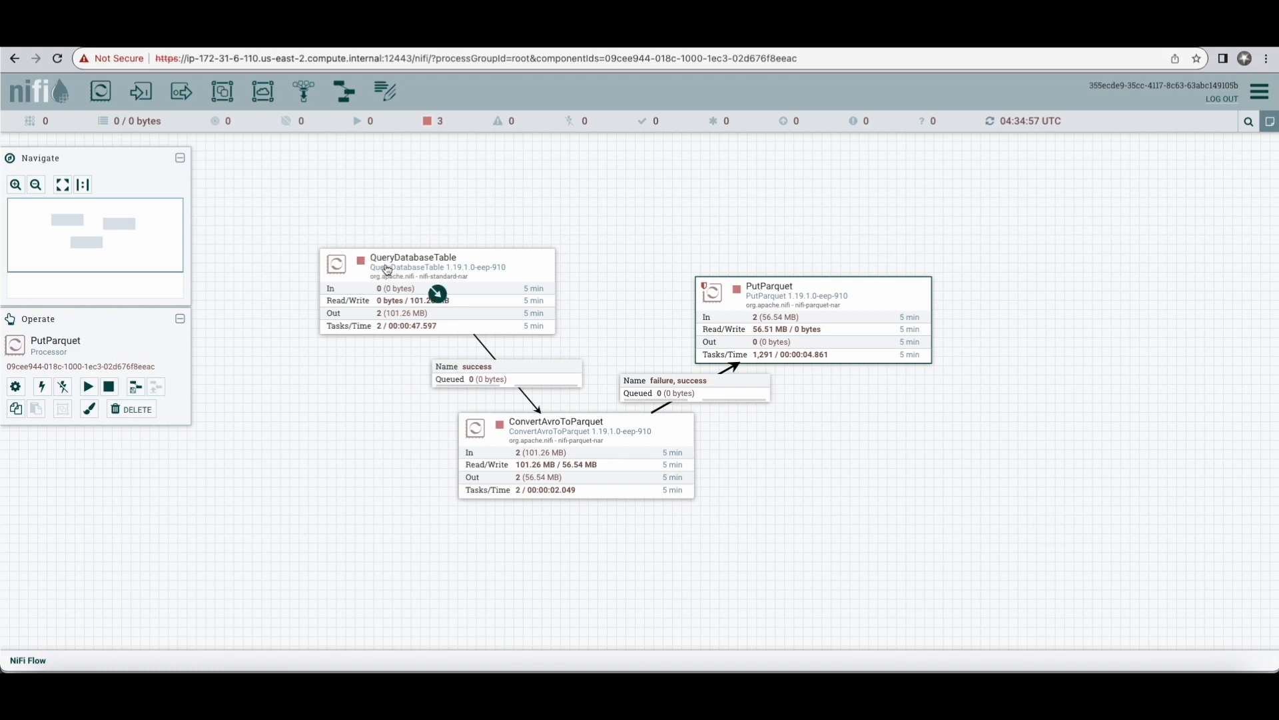
Step: Open the QueryDatabaseTable processor's configuration and examine its full list of properties
left_click(386, 268)
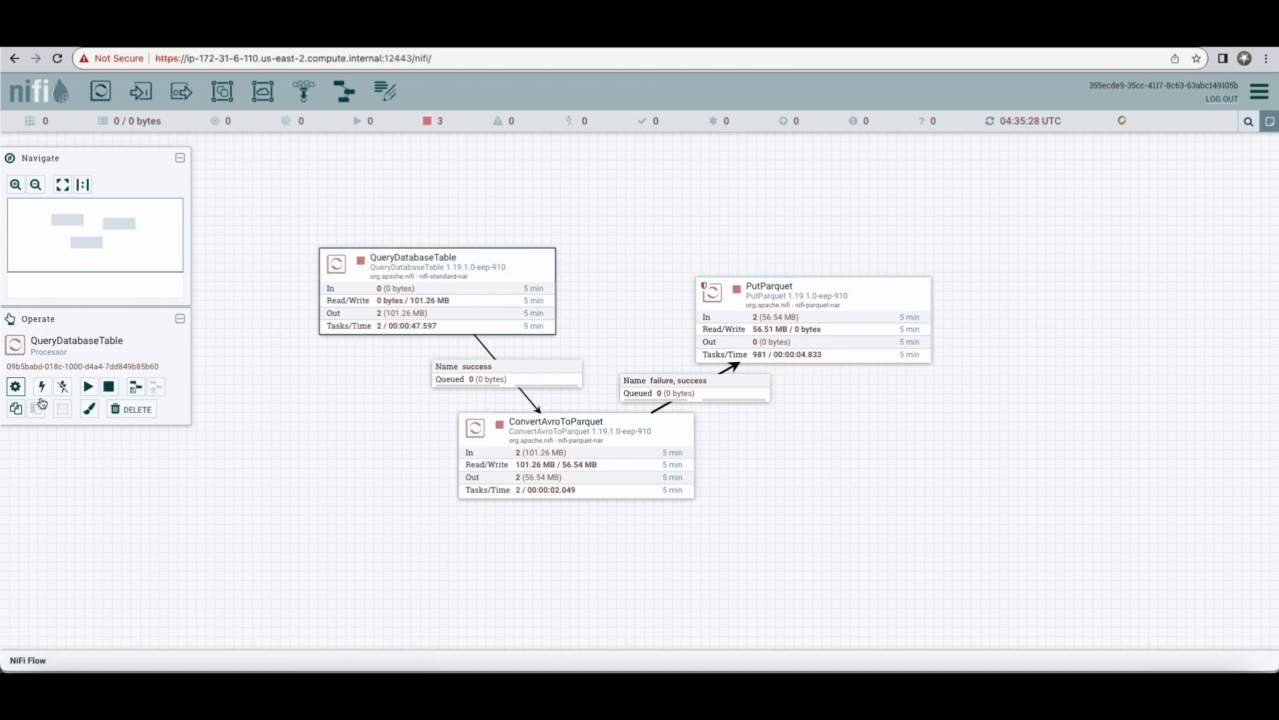
left_click(15, 386)
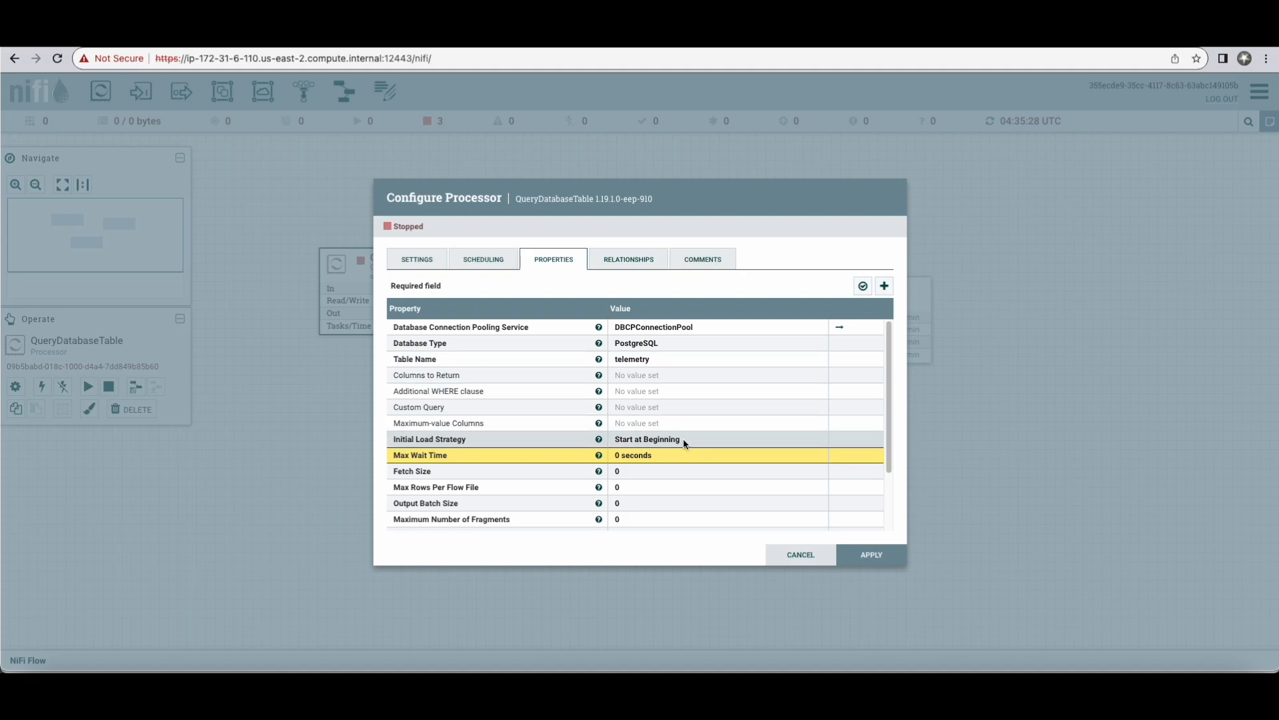
scroll(682, 438, "down", 1)
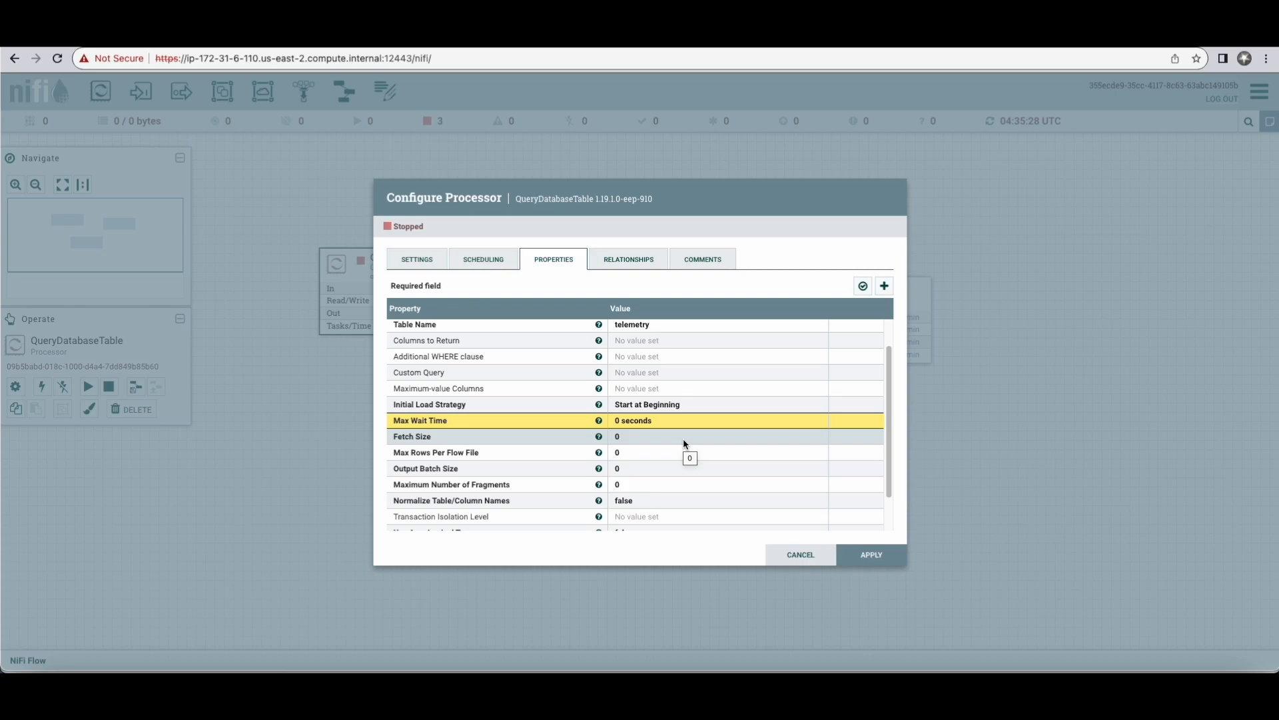
scroll(682, 438, "down", 1)
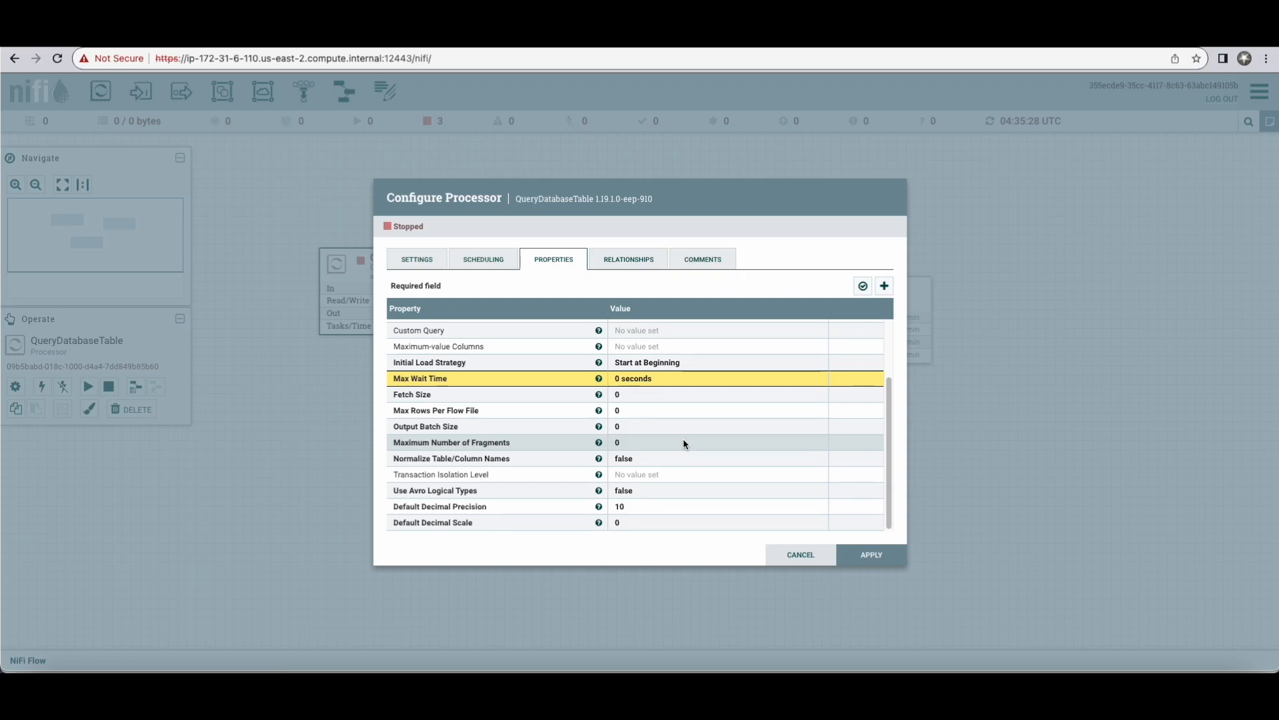
scroll(682, 438, "up", 2)
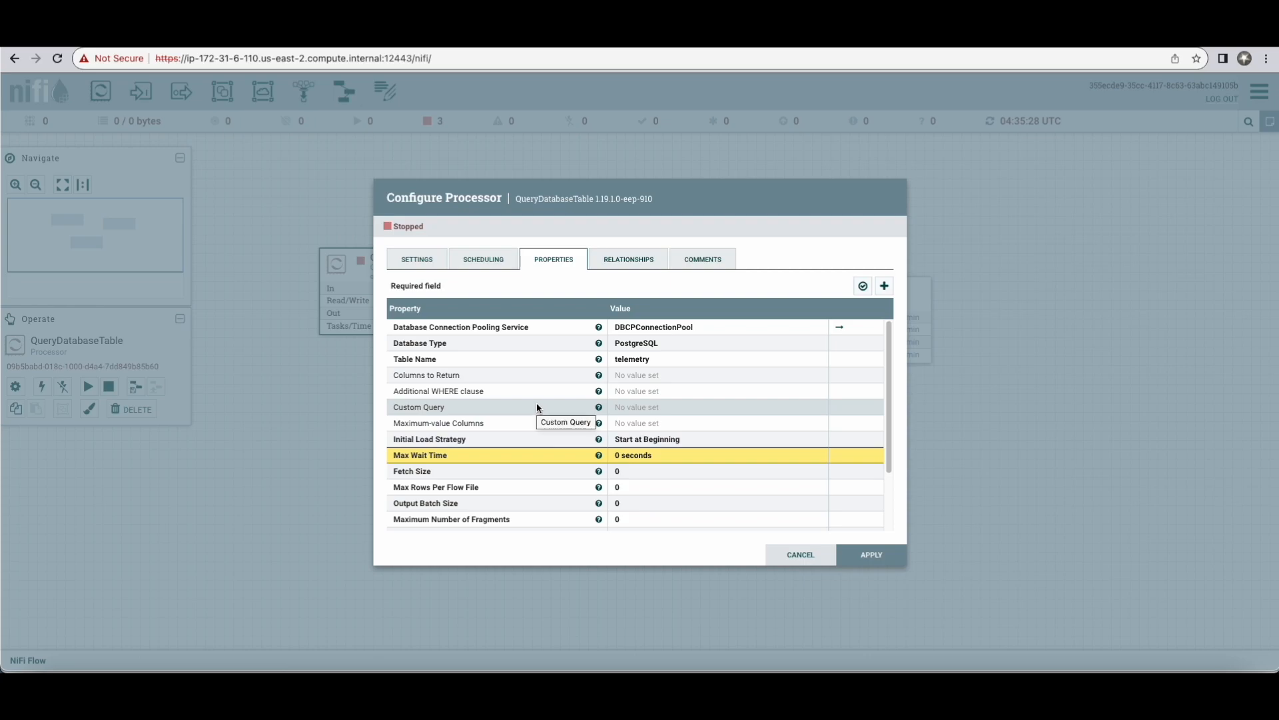
scroll(537, 408, "down", 2)
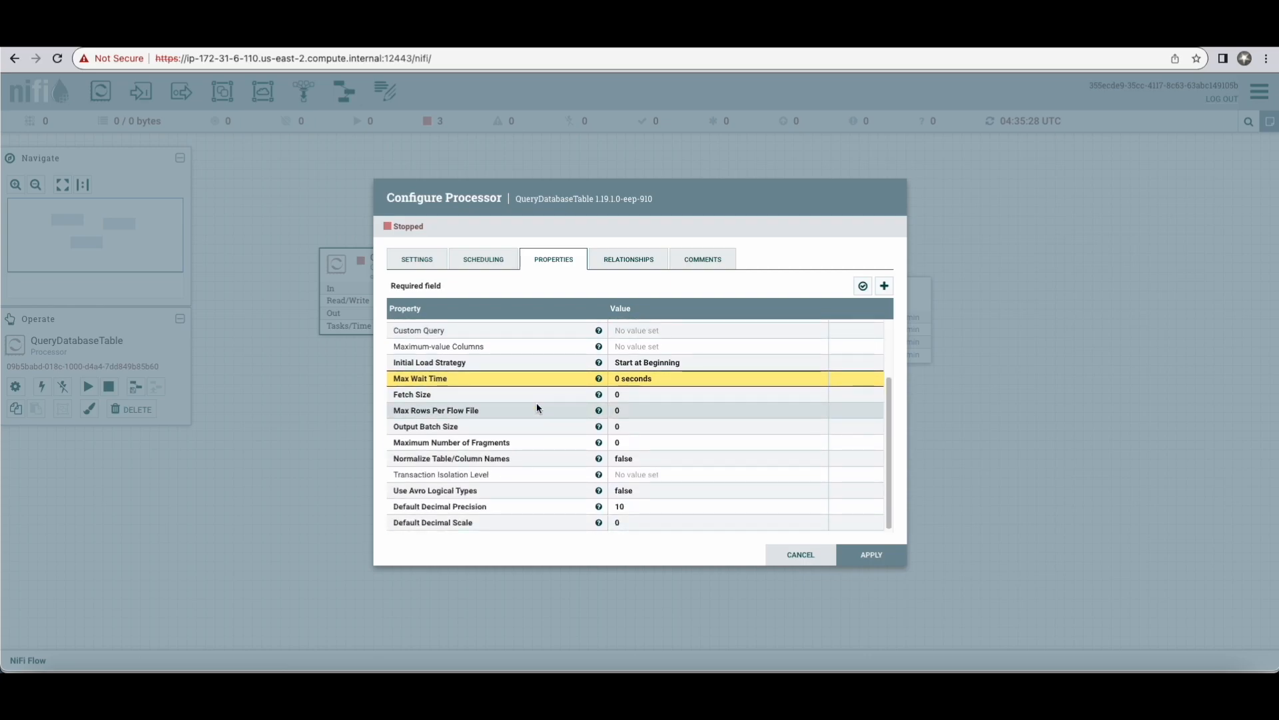
scroll(538, 407, "up", 2)
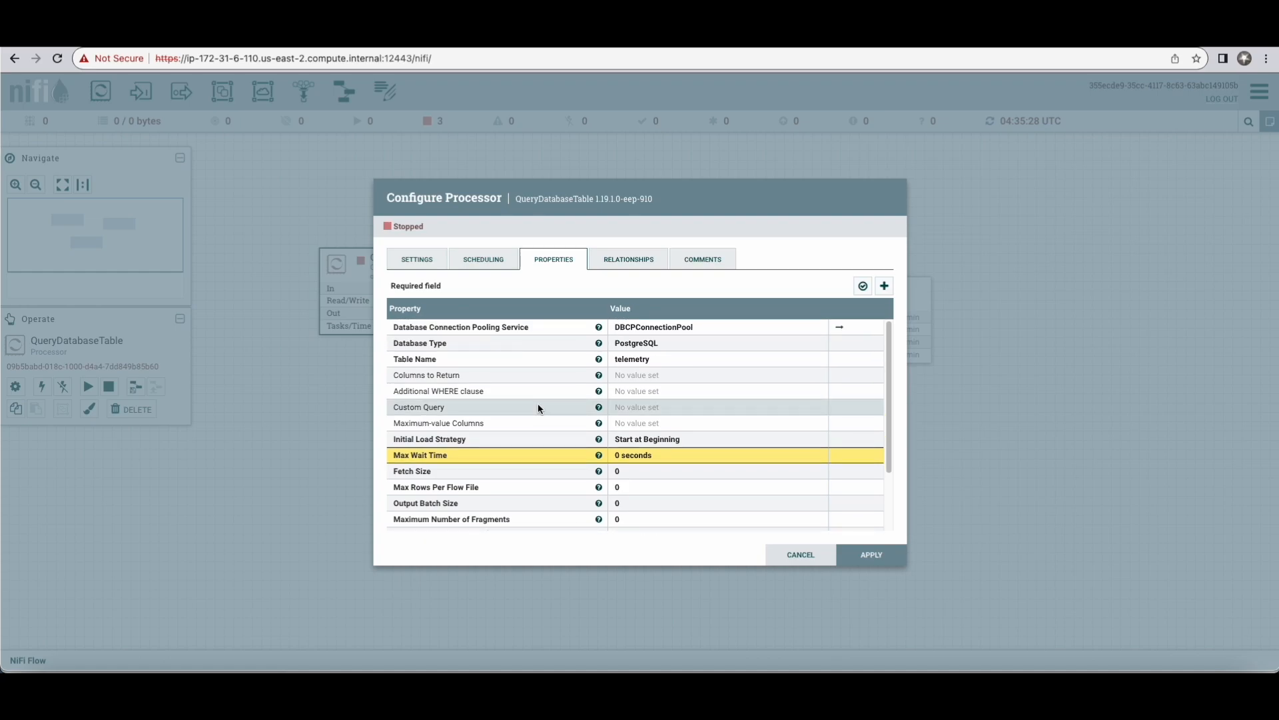
Step: Review the QueryDatabaseTable processor's relationships, comments, scheduling and general settings
left_click(624, 259)
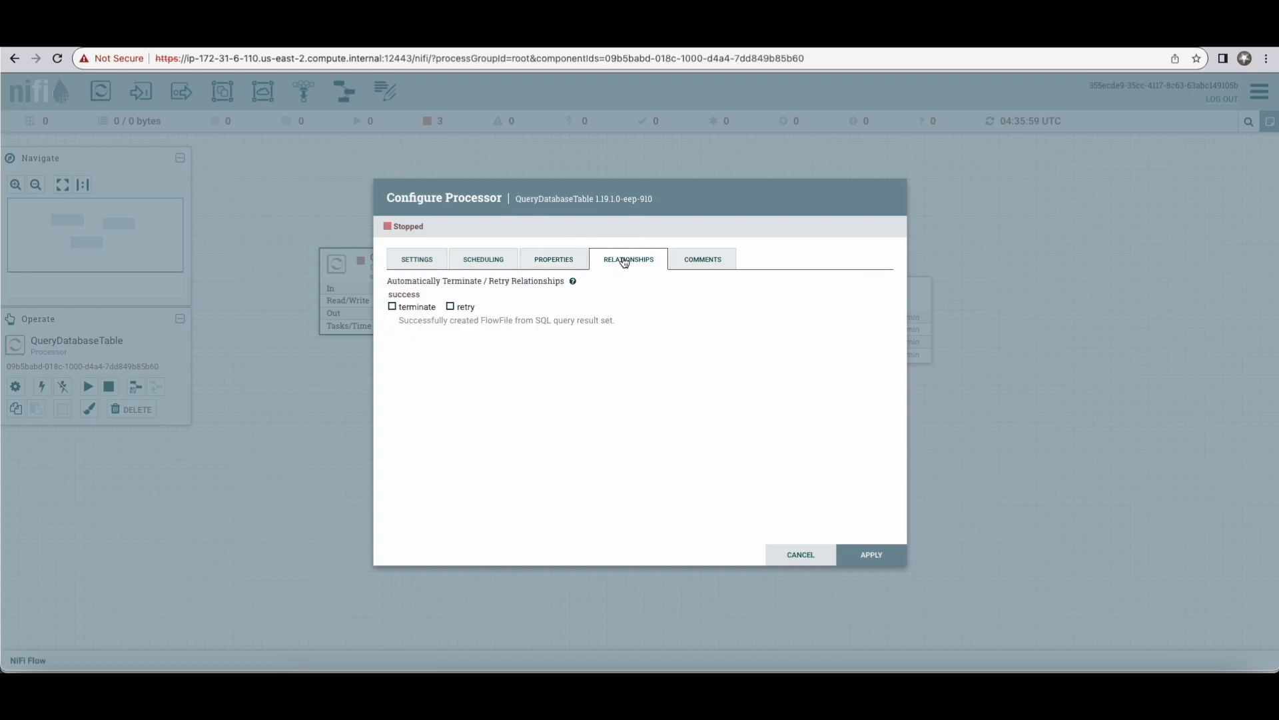
left_click(680, 261)
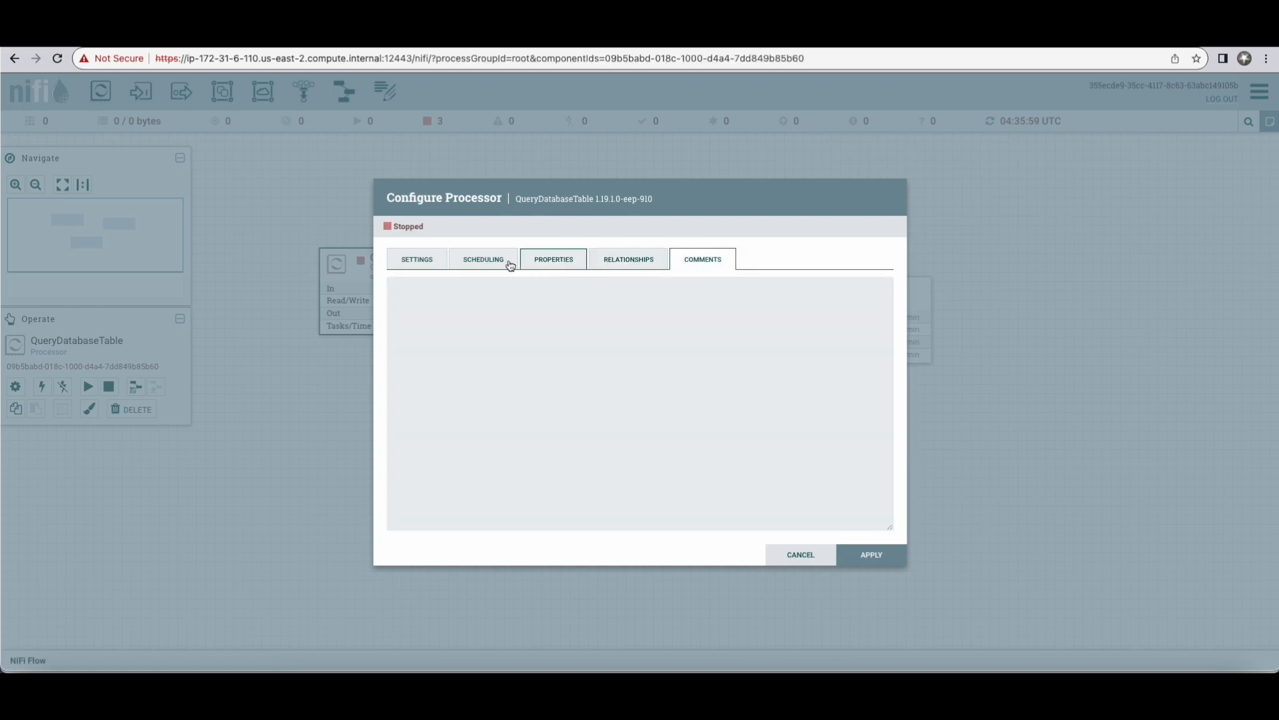
left_click(476, 265)
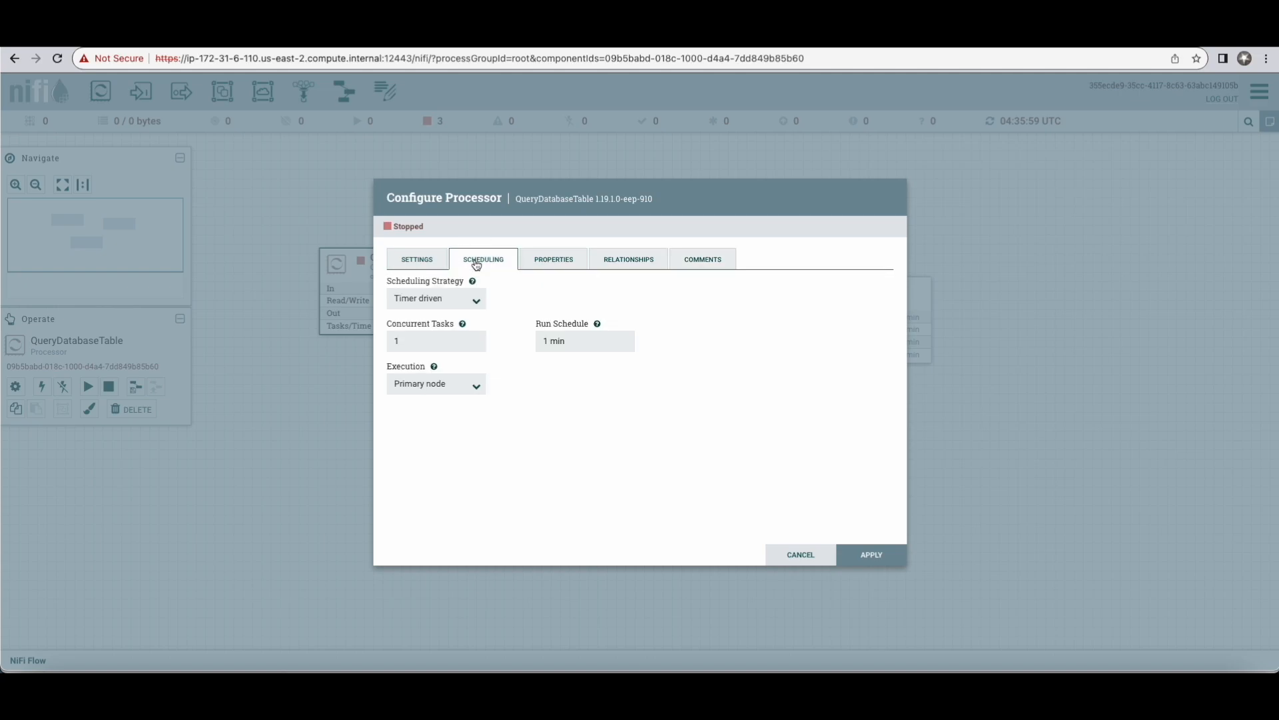
left_click(403, 261)
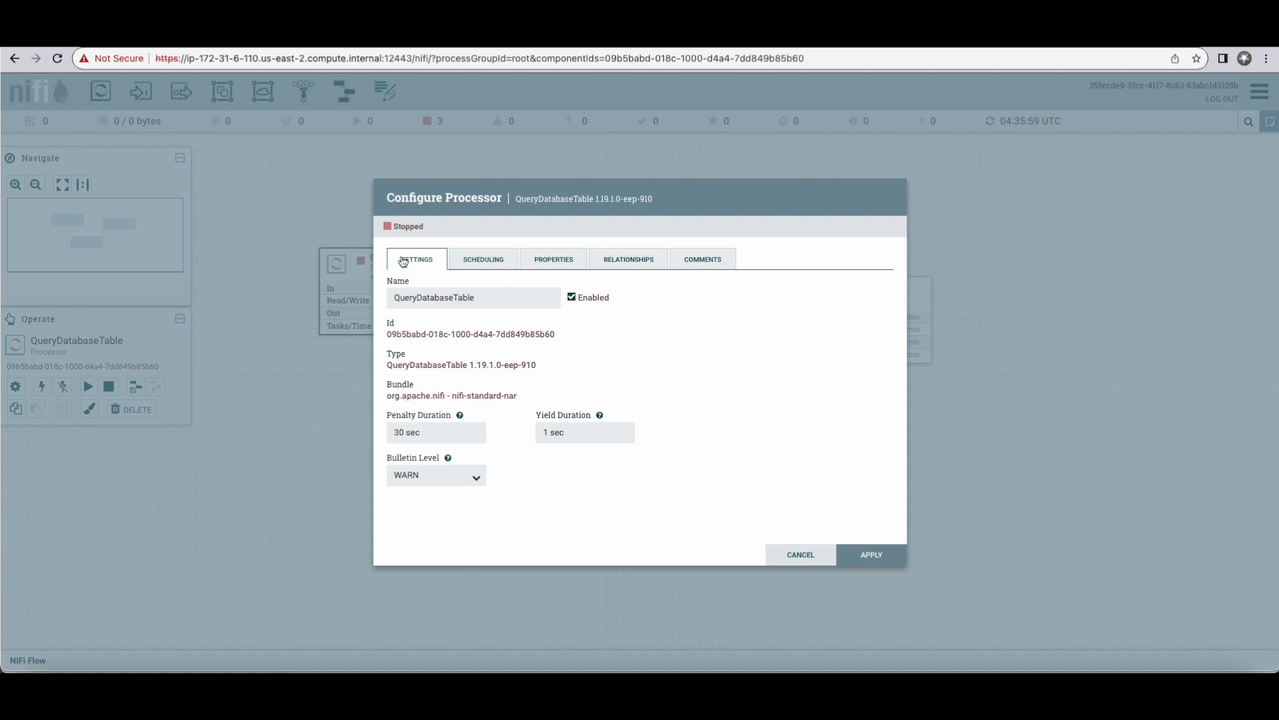
Step: Go from QueryDatabaseTable's Database Connection Pooling Service property to the DBCPConnectionPool service and open its properties
left_click(550, 265)
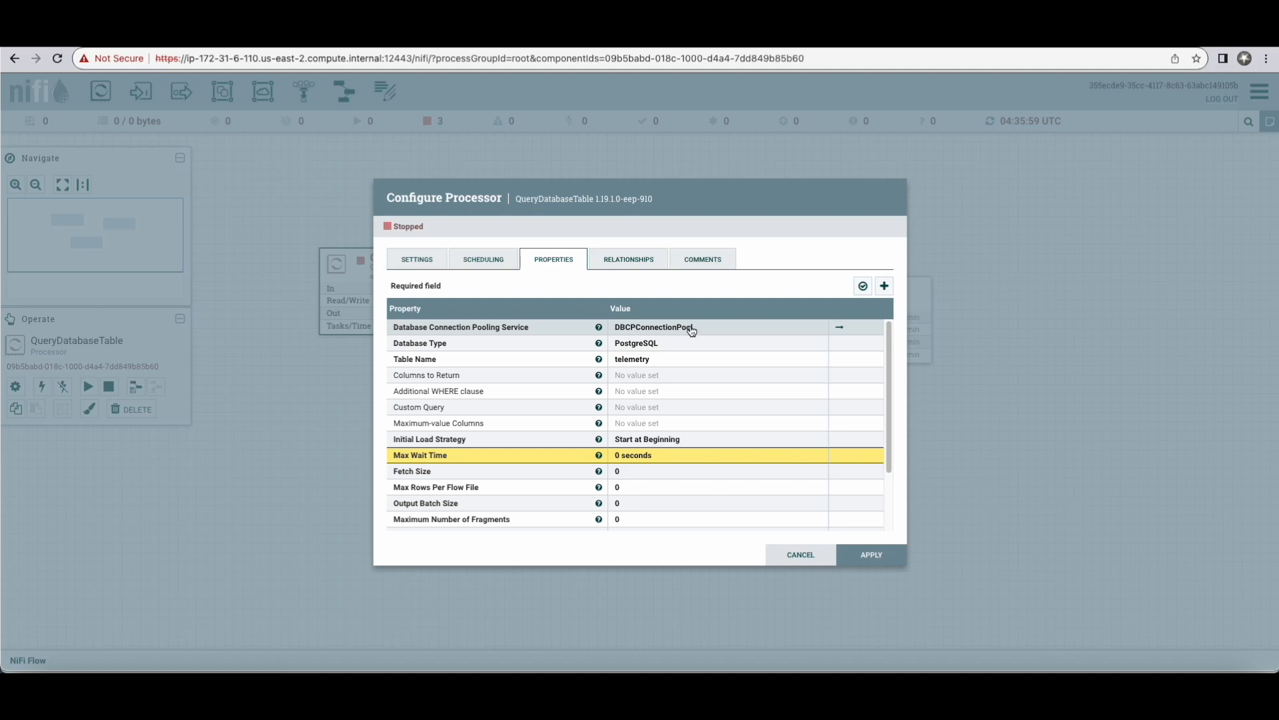
left_click(842, 332)
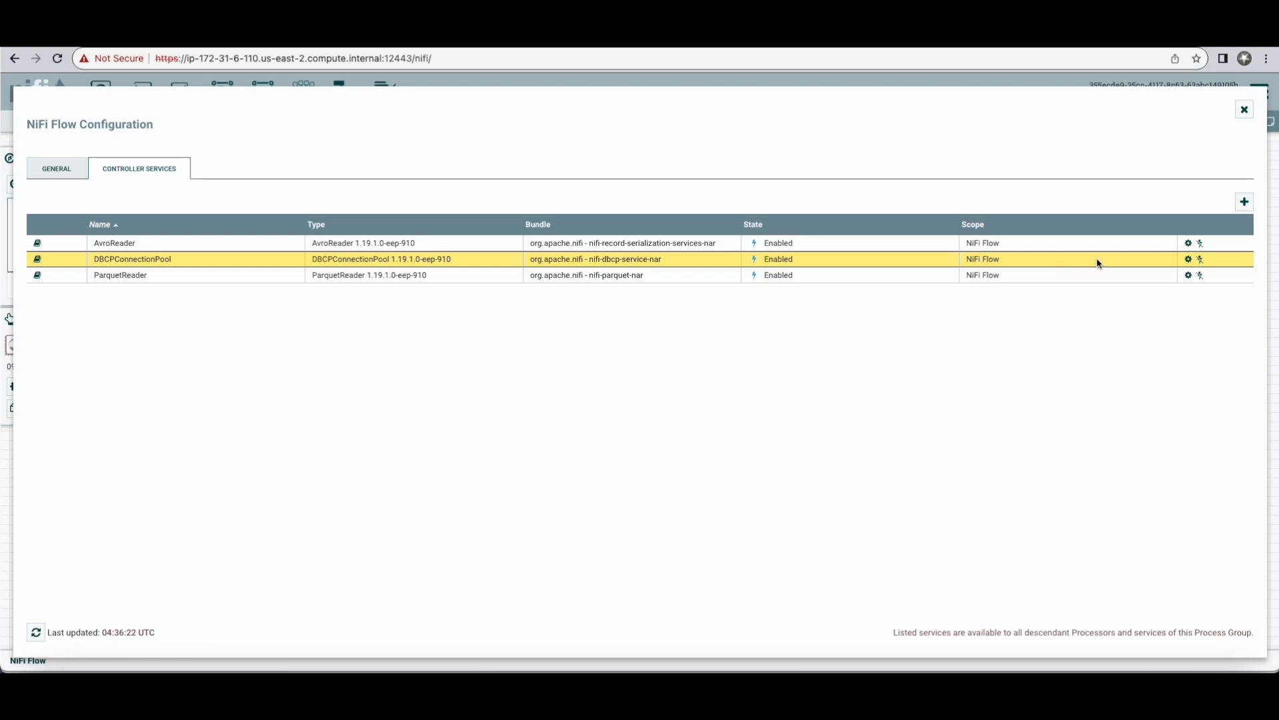
left_click(1189, 260)
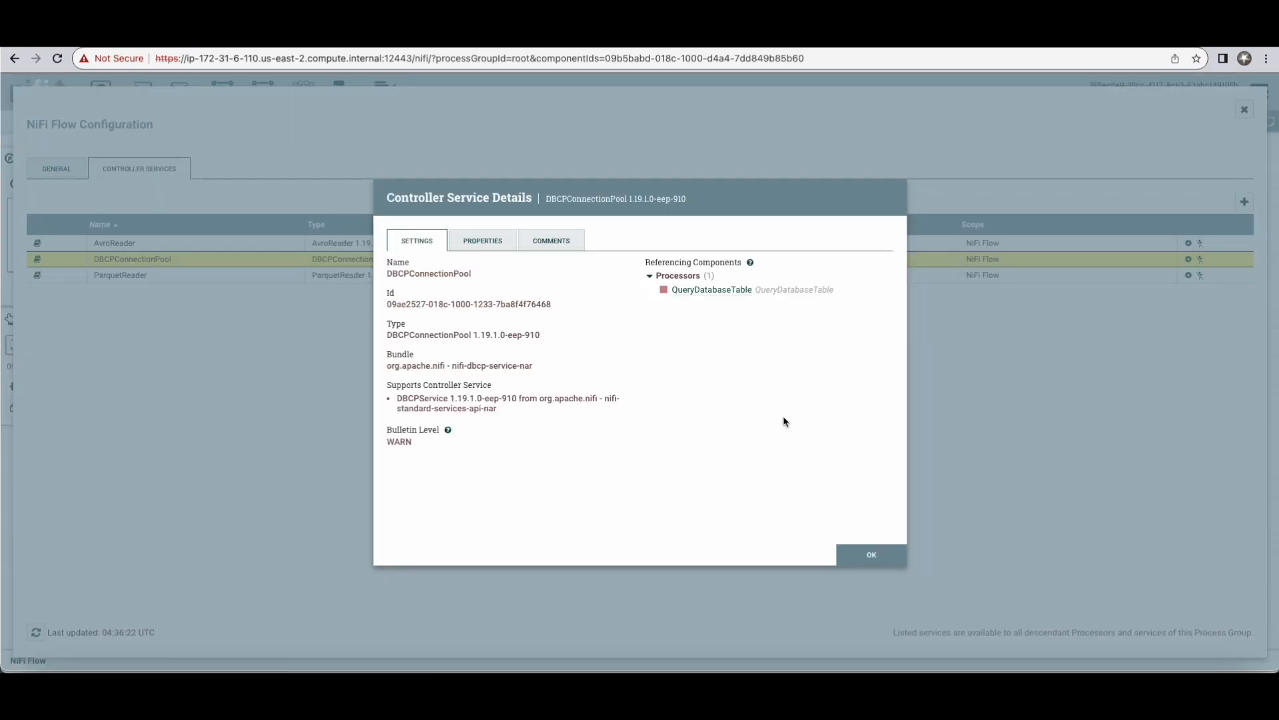
left_click(481, 243)
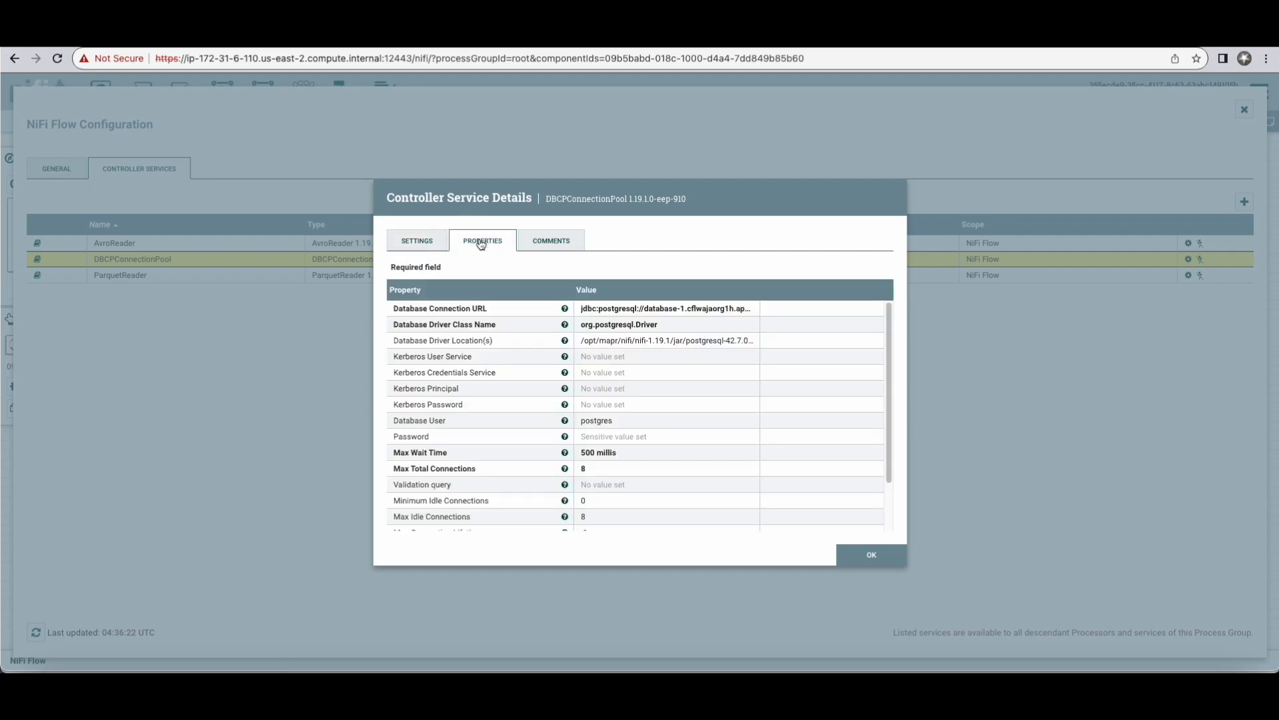
Step: Inspect the complete Database Connection URL of the DBCPConnectionPool service through to its end, and close the value
left_click(599, 309)
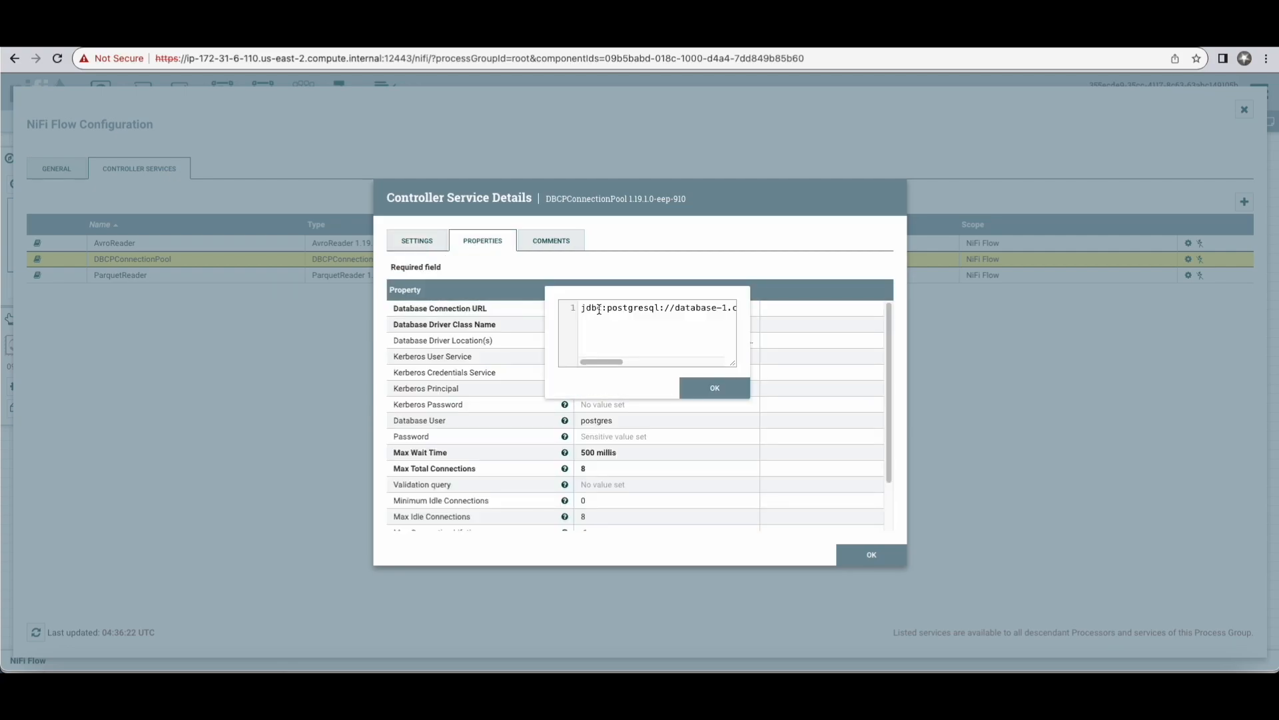
left_click_drag(601, 360, 713, 361)
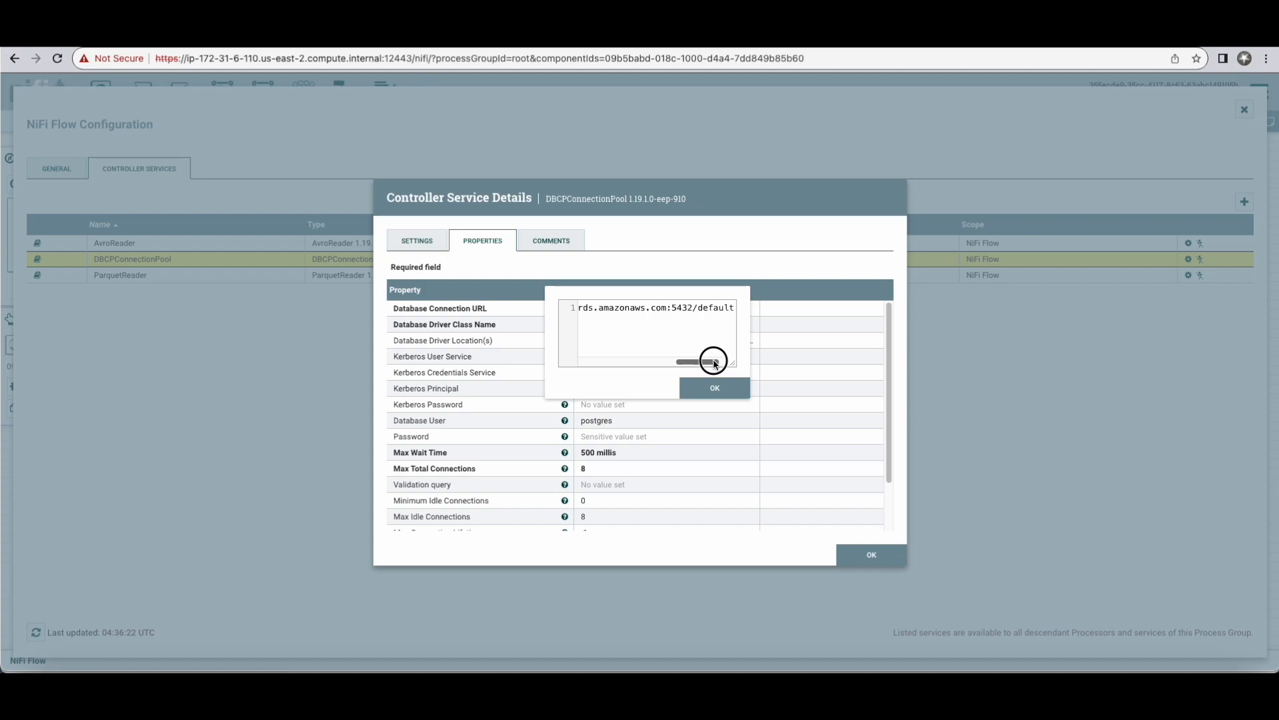
mouse_move(714, 362)
left_mouse_down()
mouse_move(581, 362)
mouse_move(732, 365)
left_mouse_up()
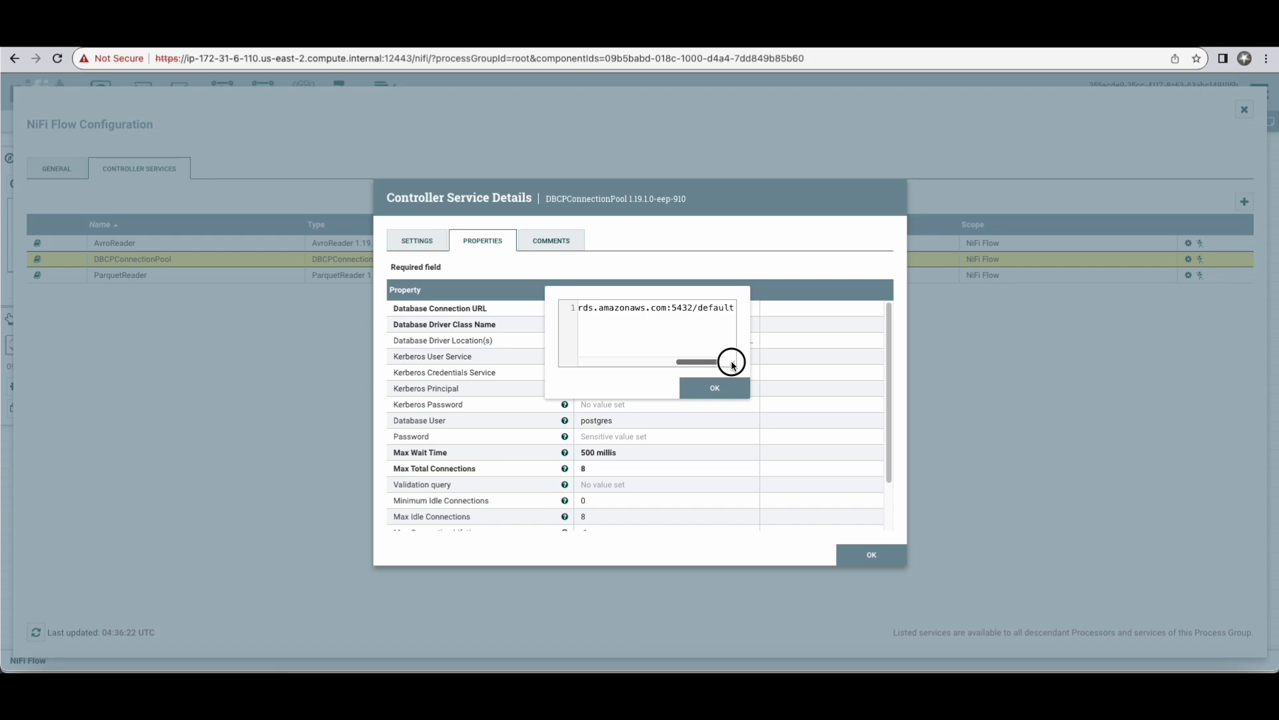
left_click(733, 392)
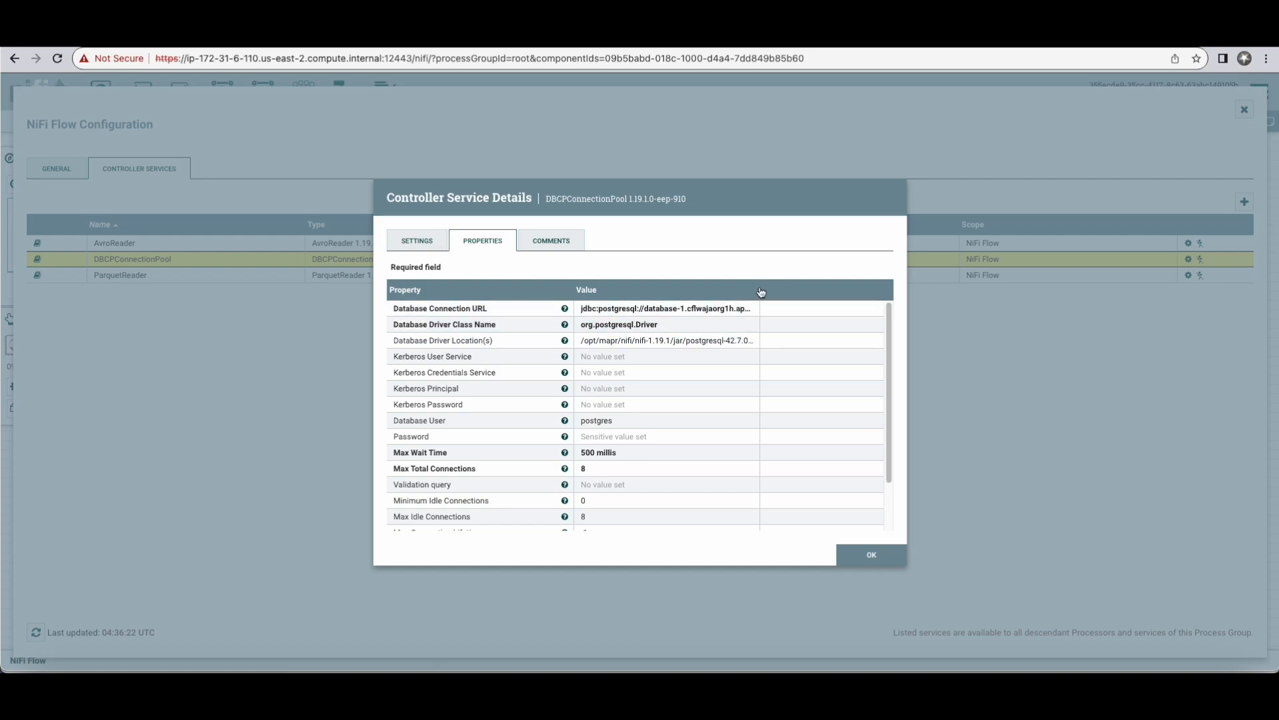
Step: Inspect the complete Database Driver Location(s) path of the connection pool, and close the value
left_click(736, 340)
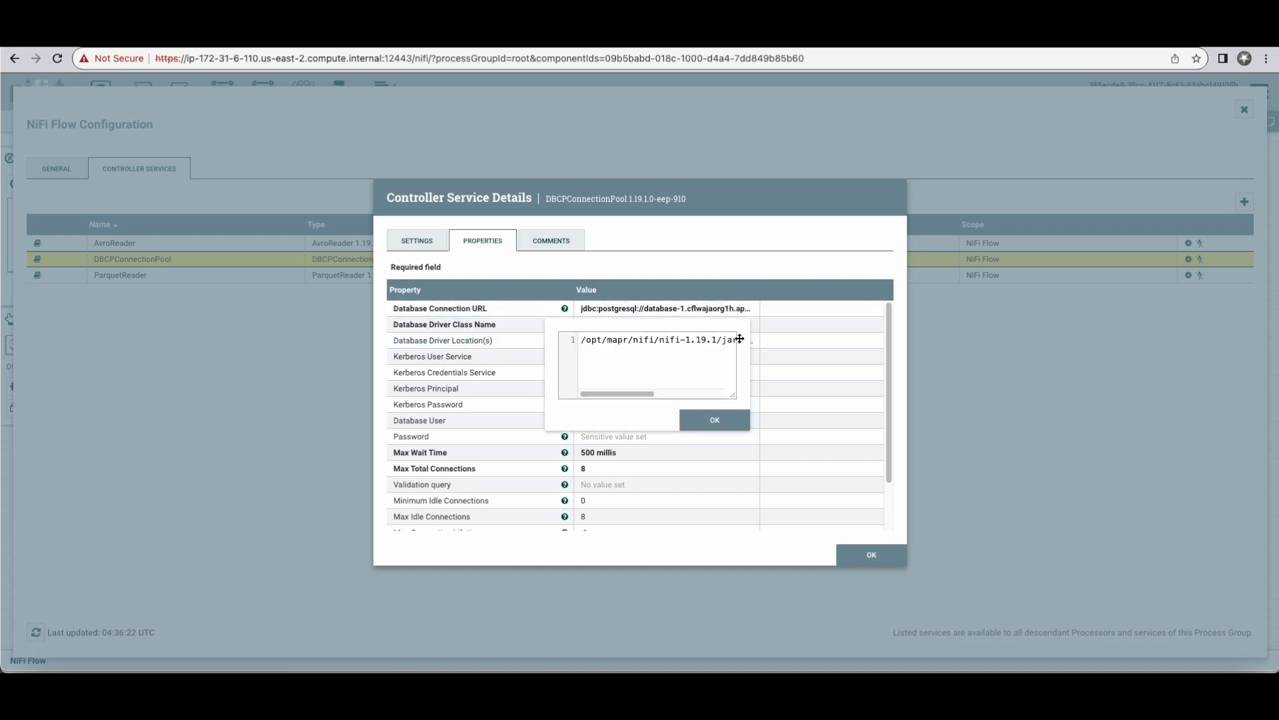
left_click_drag(623, 393, 715, 397)
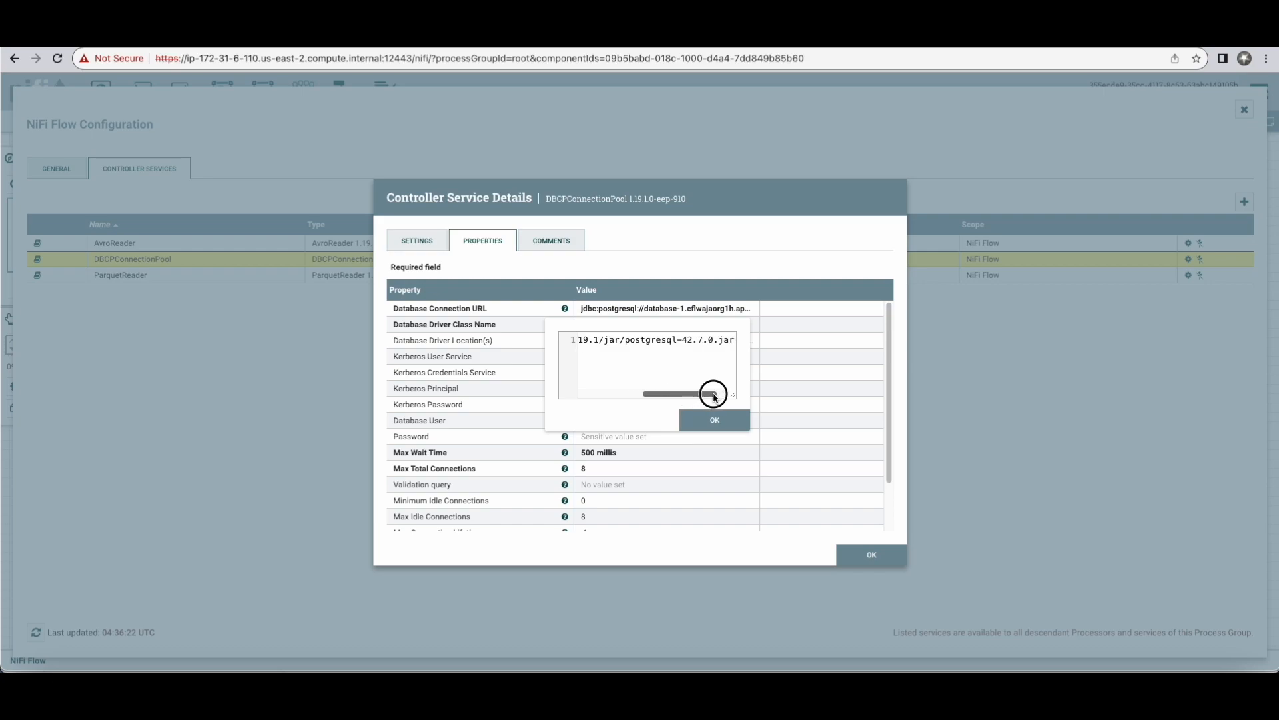
left_click(736, 425)
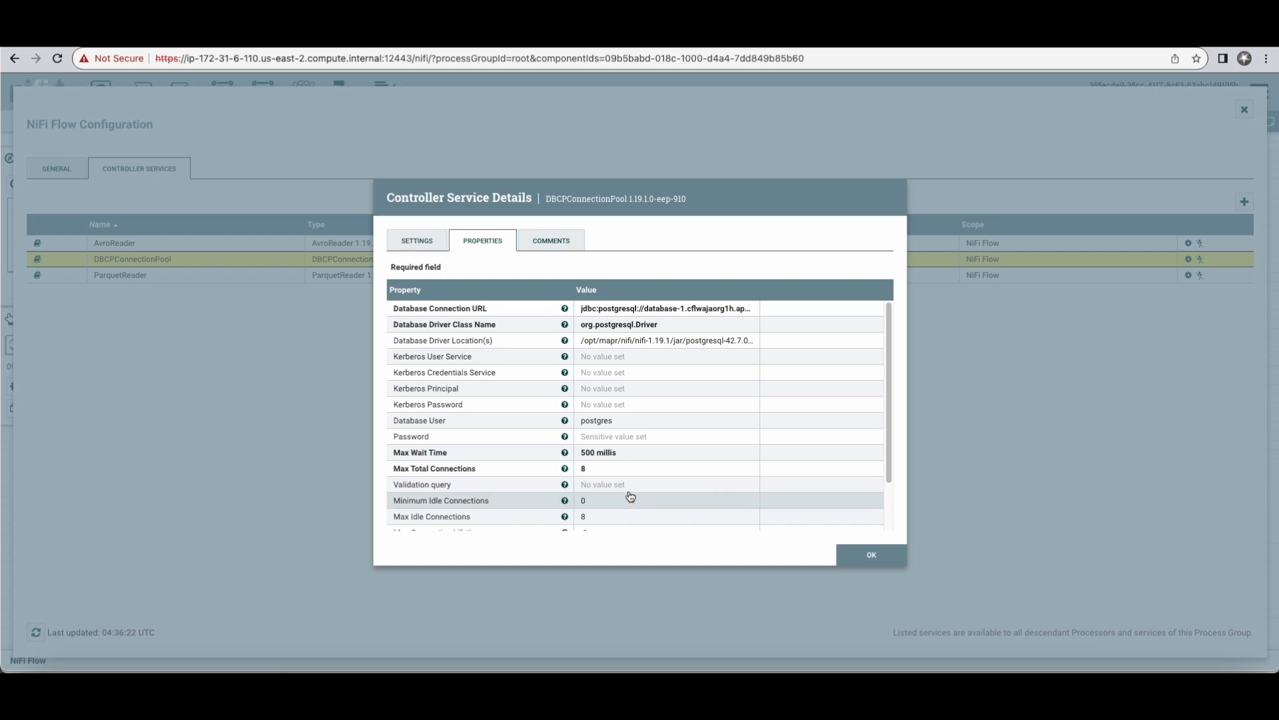
Step: Check the connection pool's database user, password and remaining properties, and return to the flow canvas
left_click(613, 422)
left_click(715, 501)
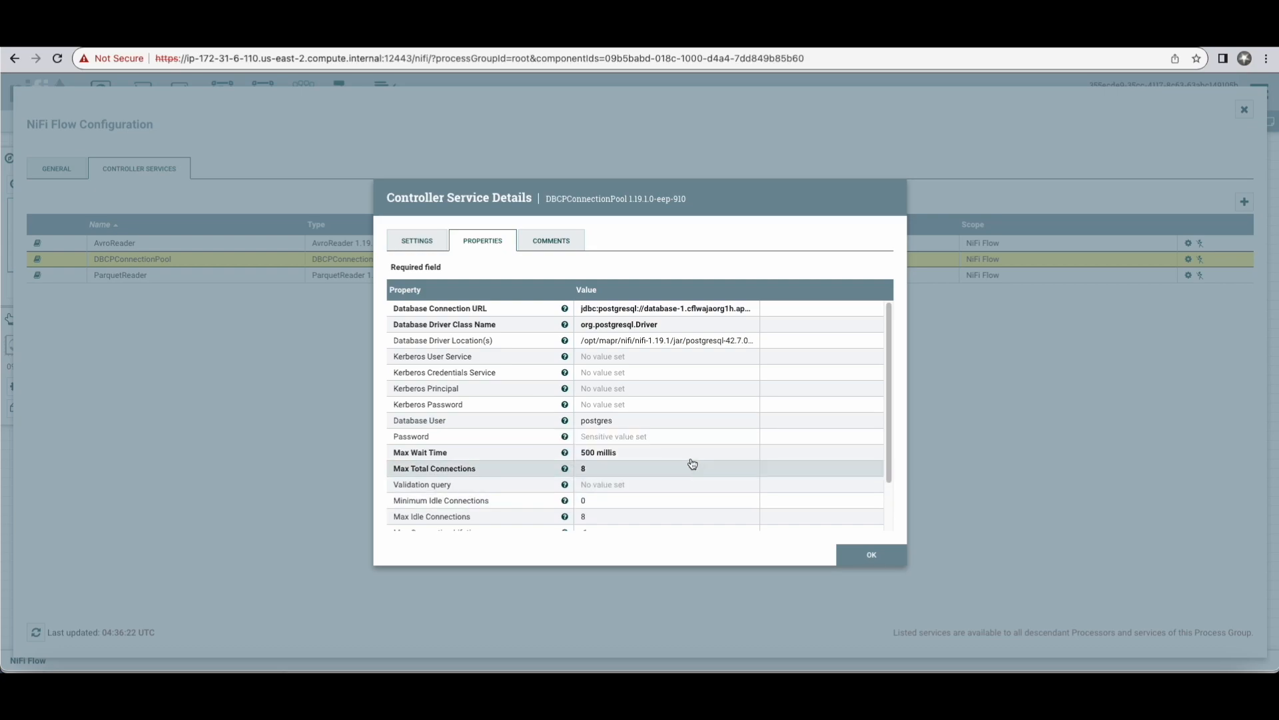
left_click(624, 437)
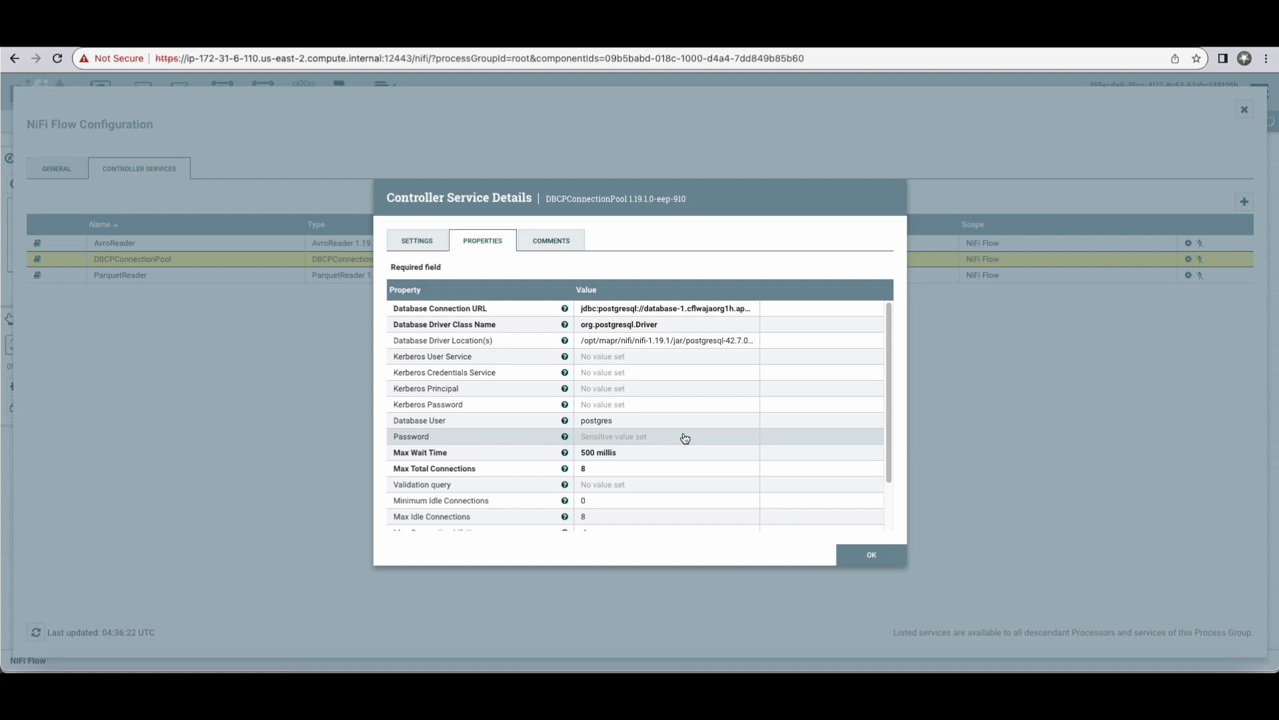
left_click(594, 438)
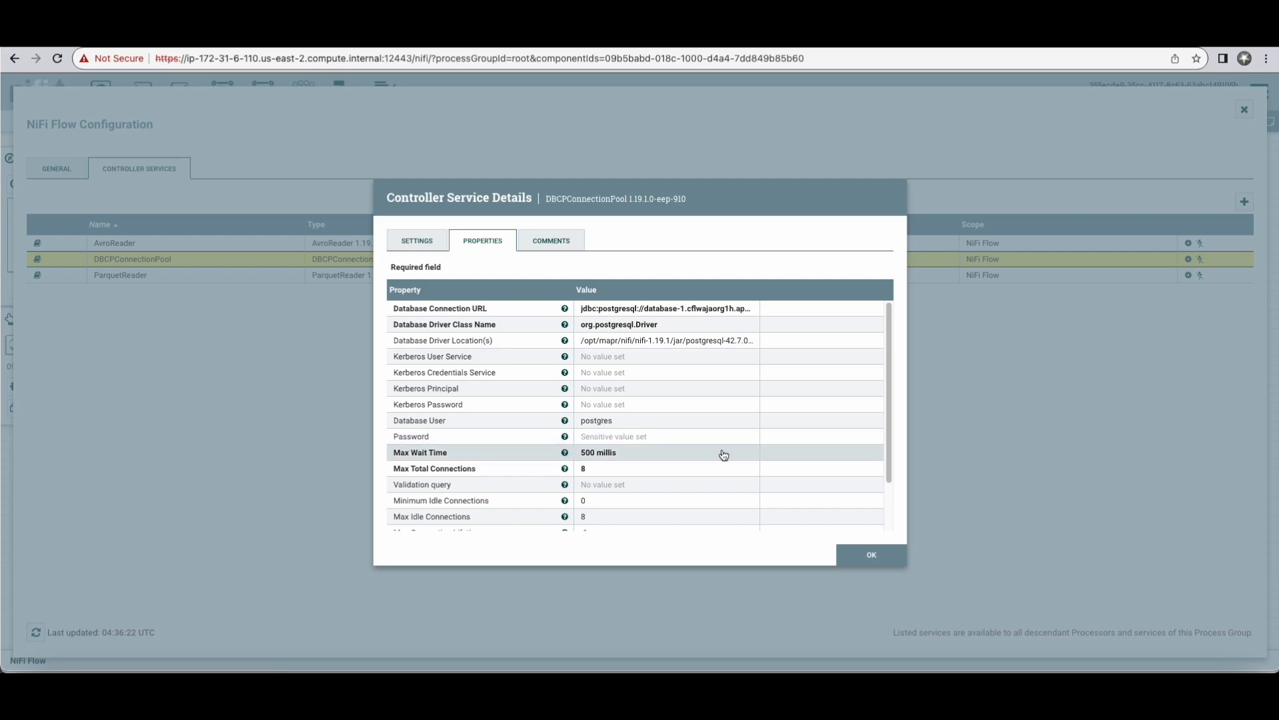
scroll(723, 454, "down", 2)
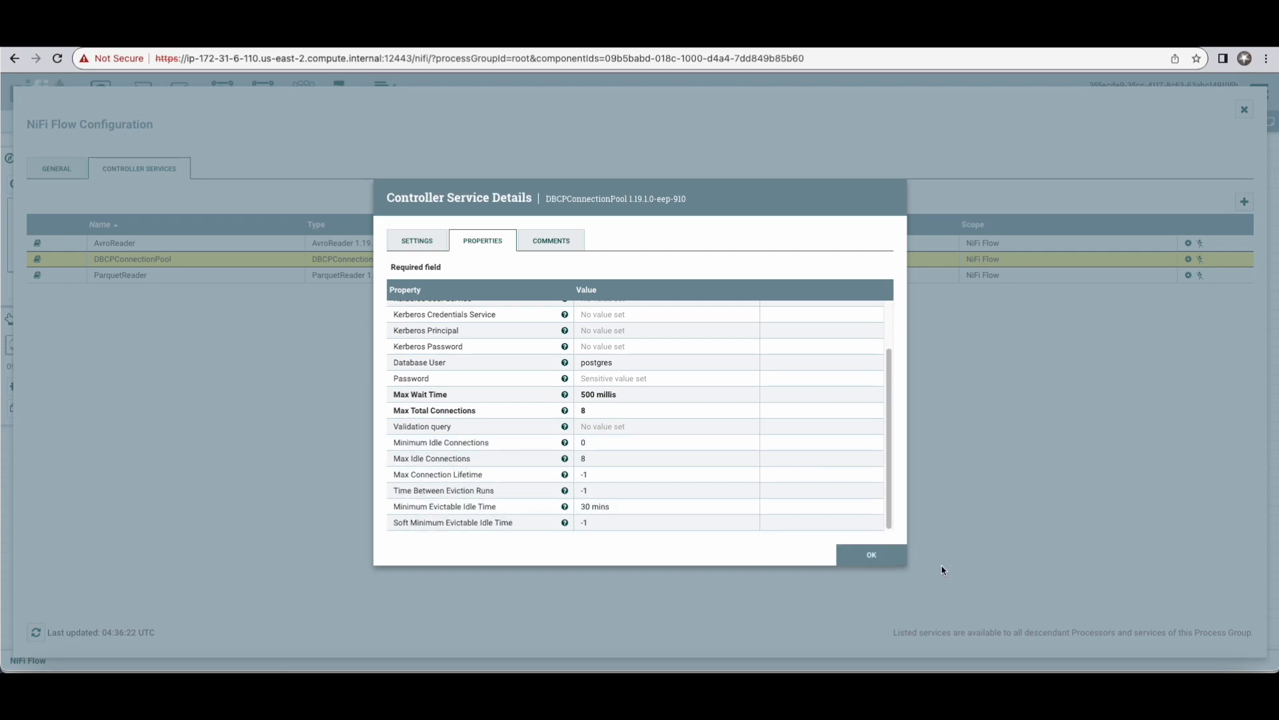
left_click(872, 555)
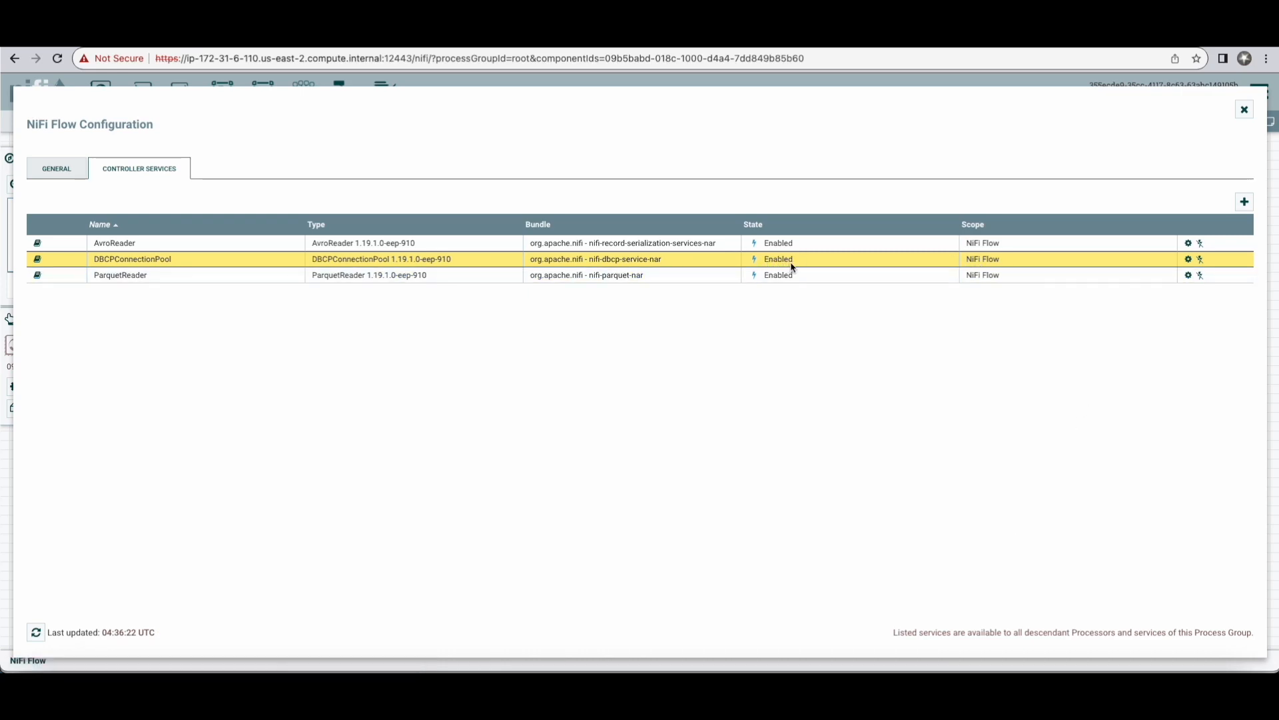
left_click(1244, 109)
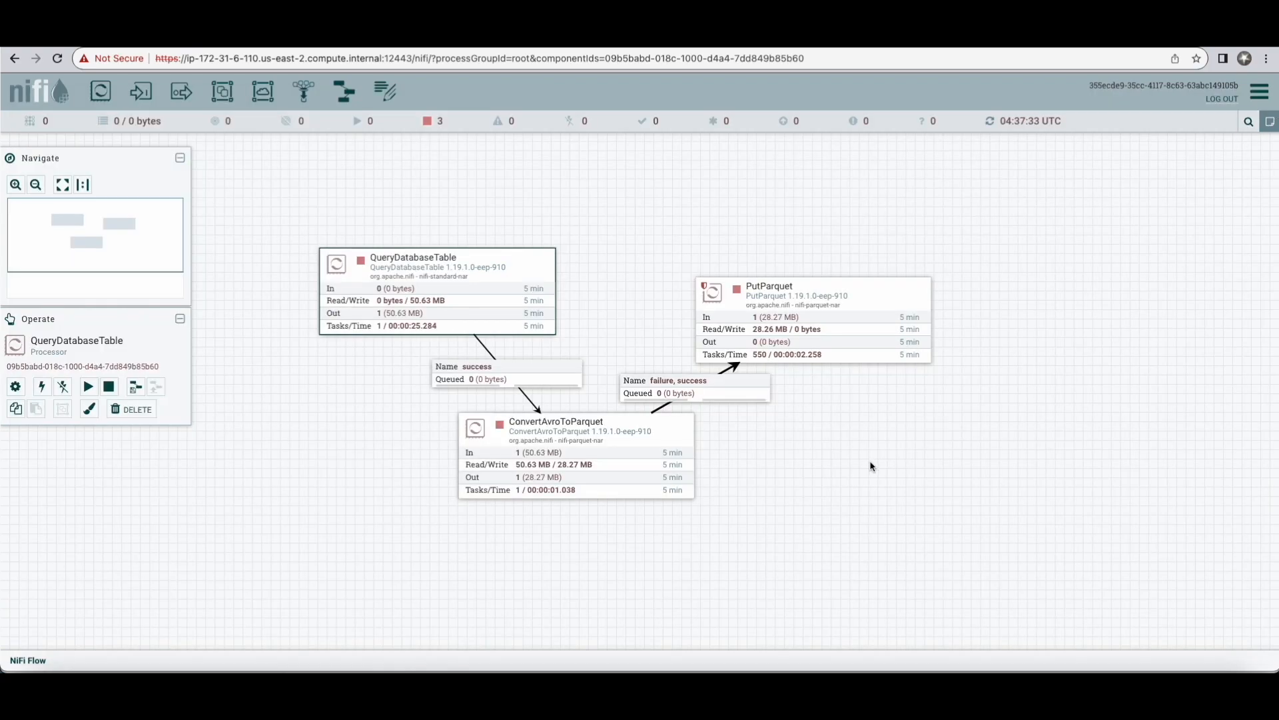
Step: Open the ConvertAvroToParquet processor's configuration and review its properties, relationships, comments, scheduling and general settings
left_click(522, 430)
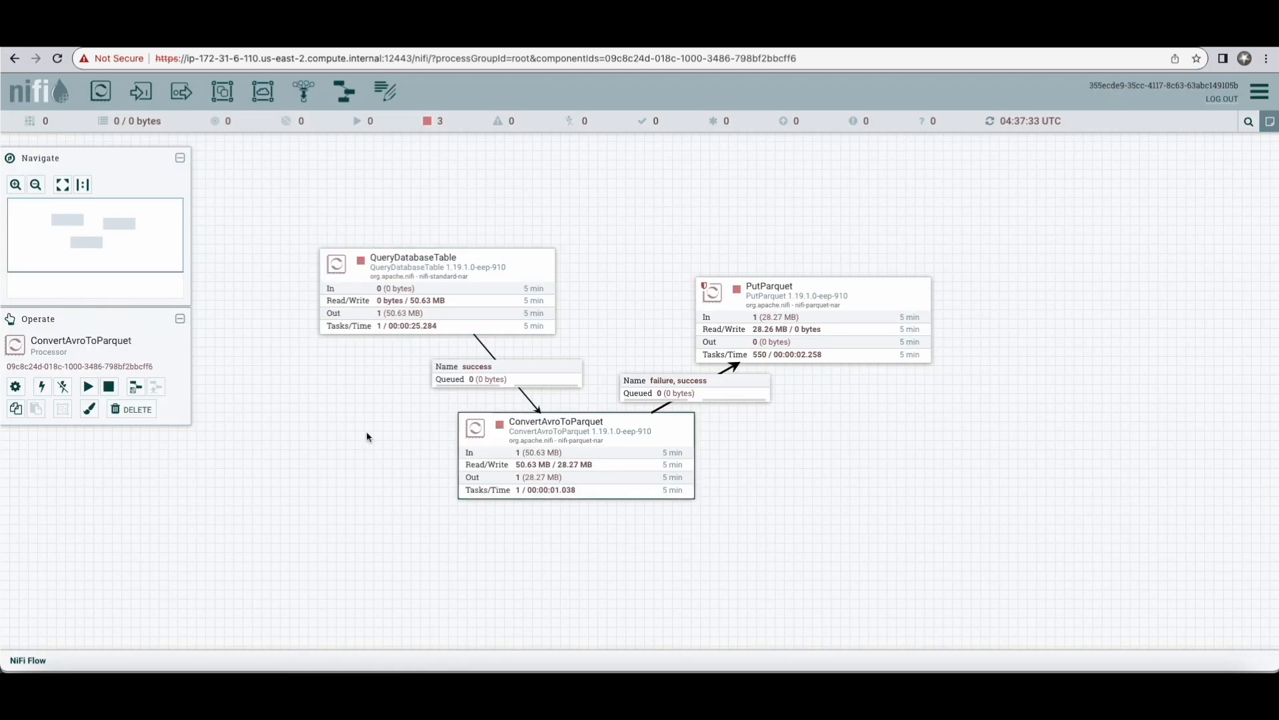
left_click(14, 387)
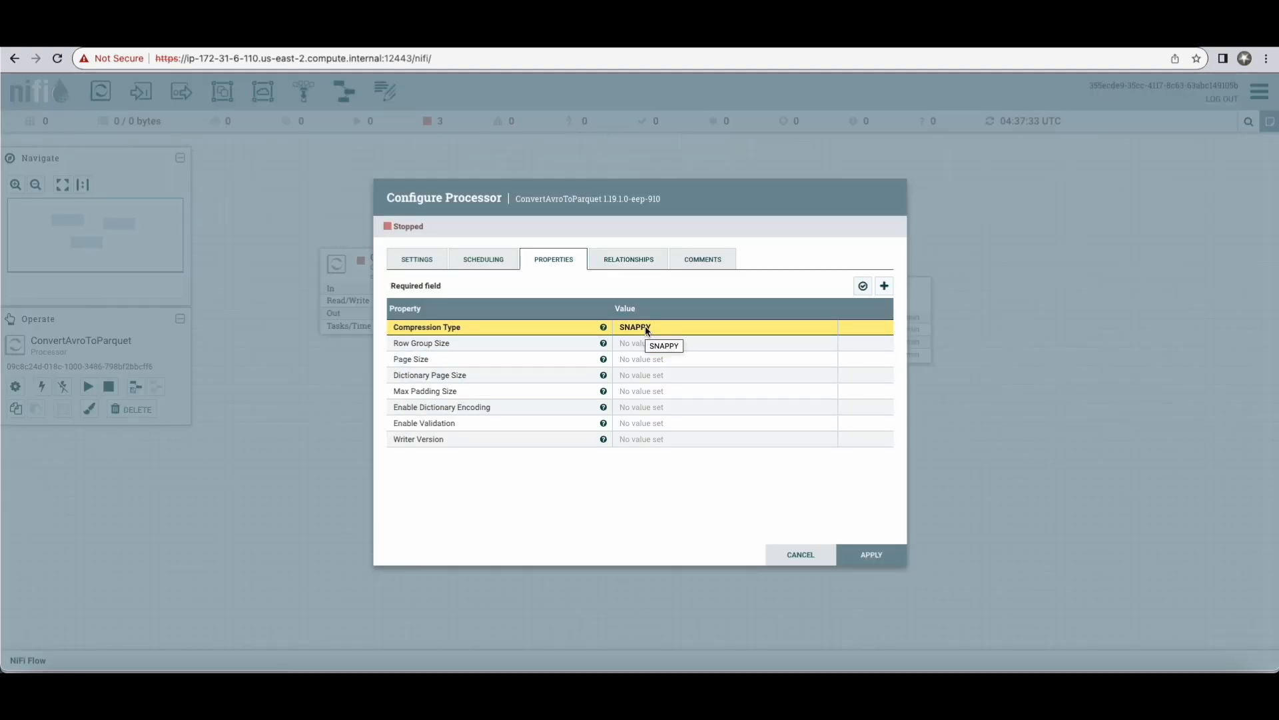
left_click(618, 260)
left_click(696, 260)
left_click(481, 260)
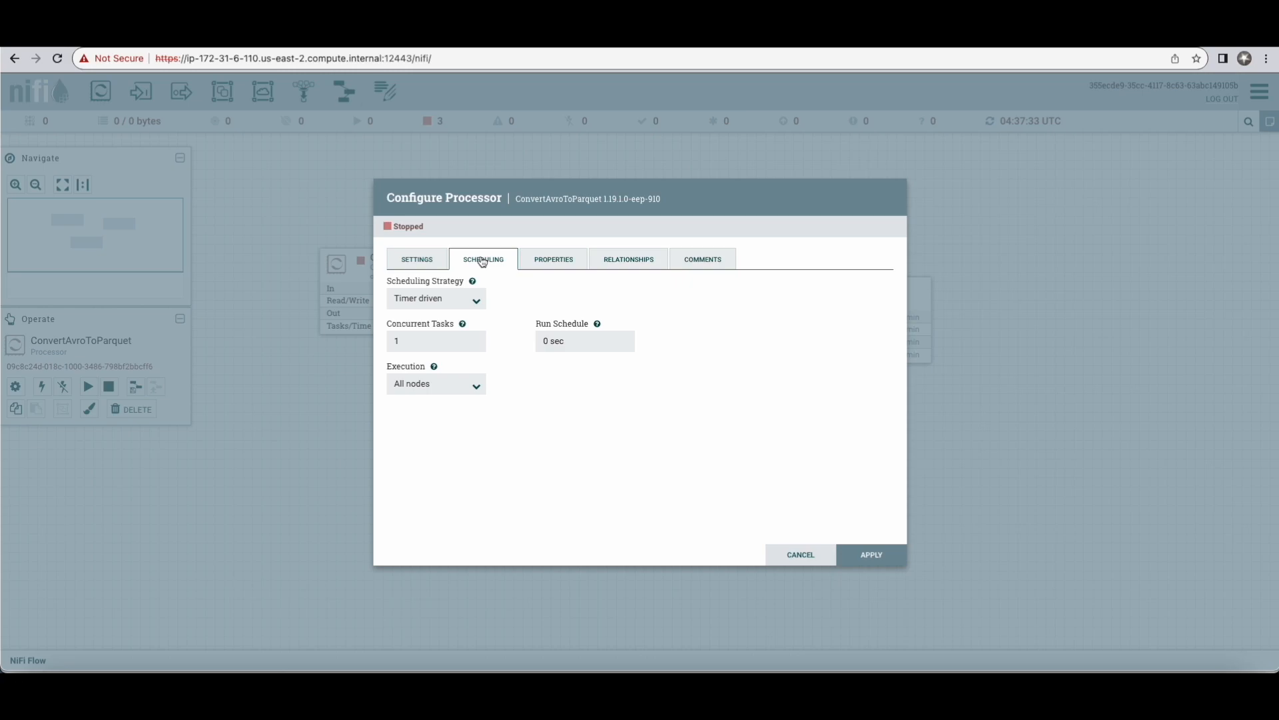
left_click(396, 260)
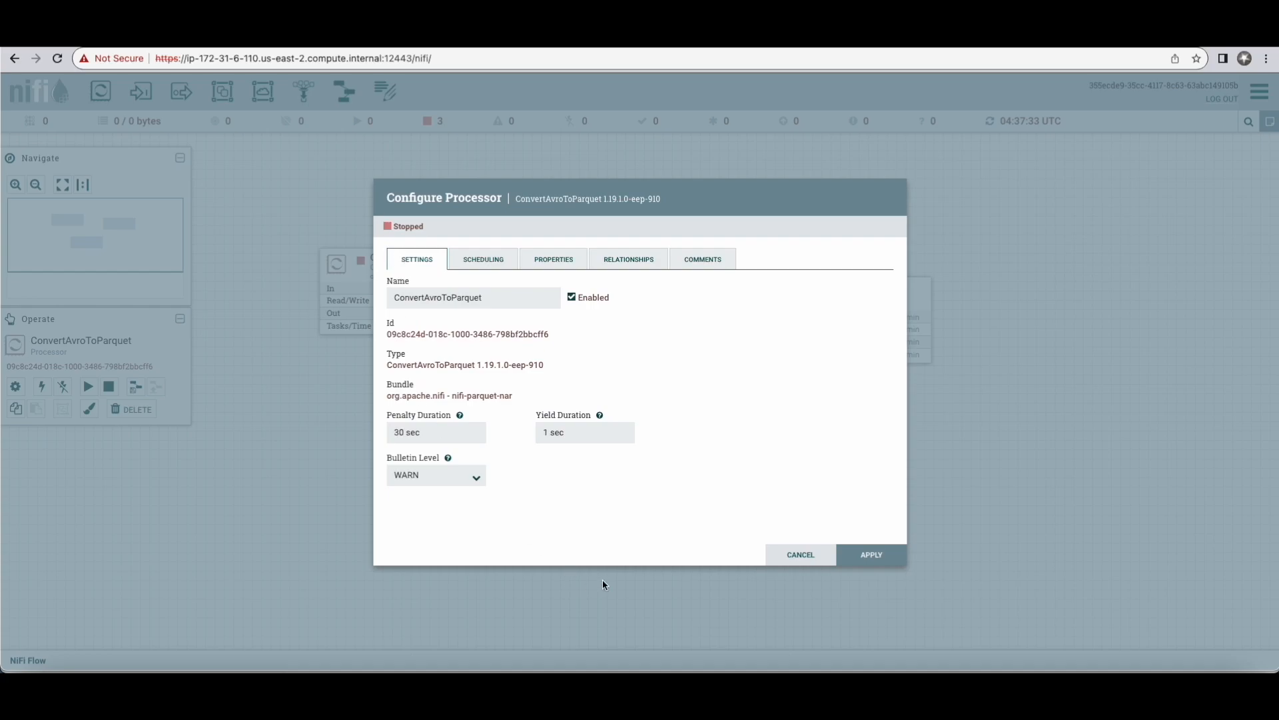
Step: Close the ConvertAvroToParquet configuration and open PutParquet's, reviewing its general settings, scheduling and full list of properties
left_click(793, 562)
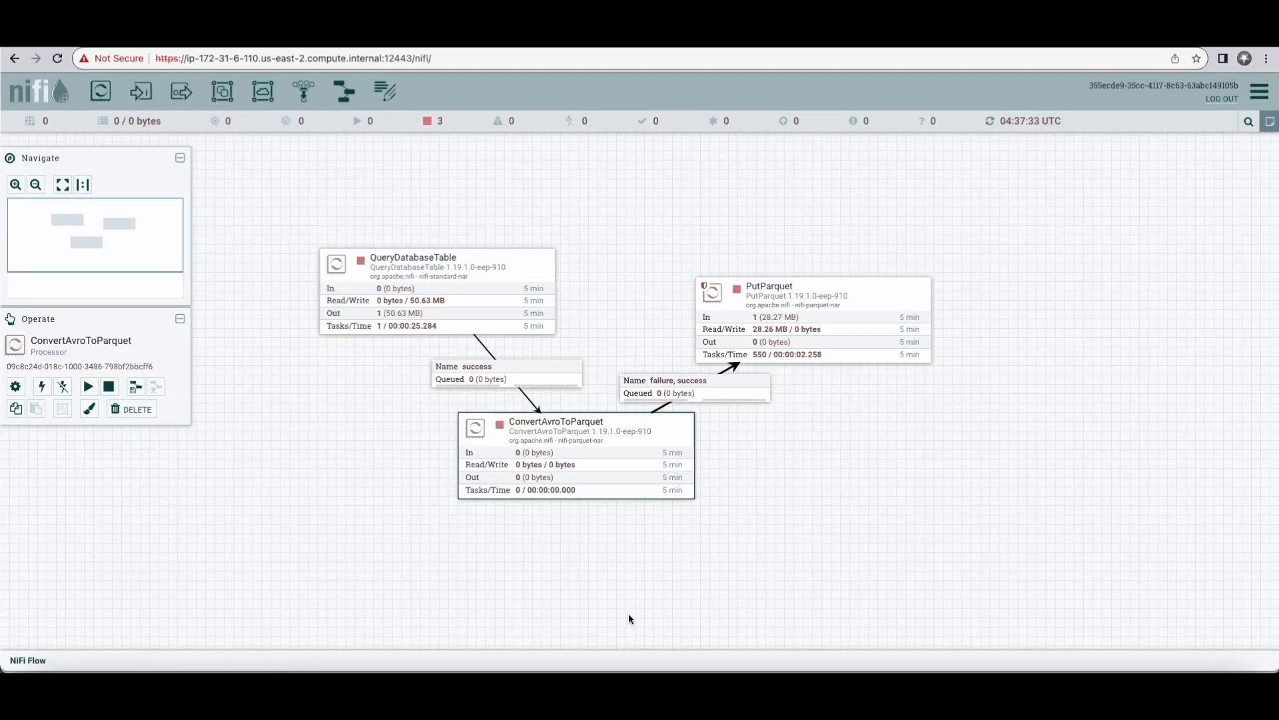
left_click(814, 322)
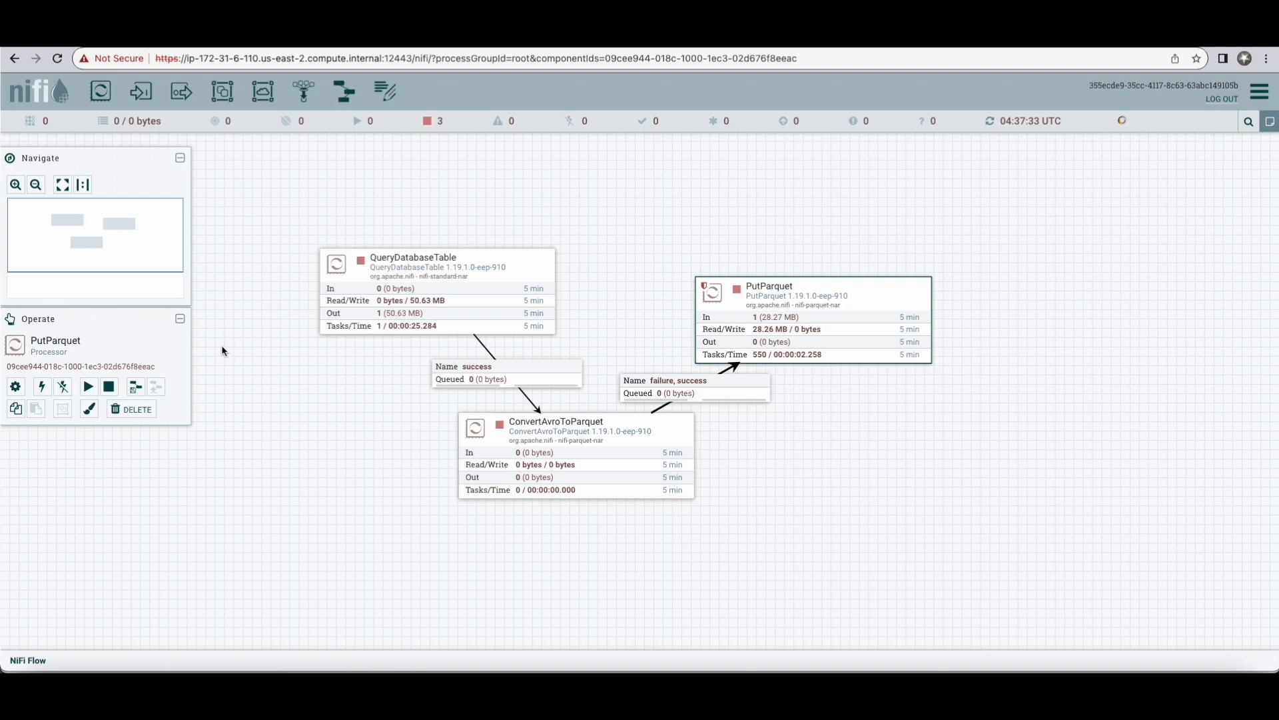
left_click(16, 387)
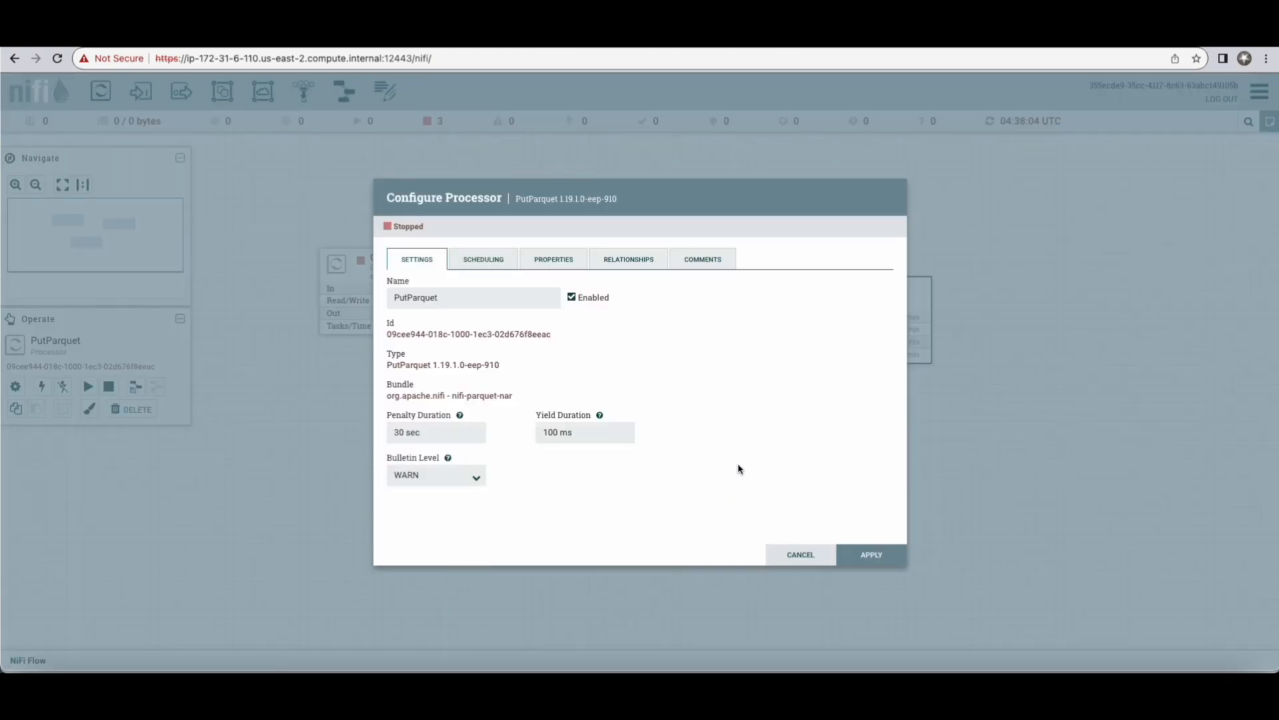
left_click(467, 256)
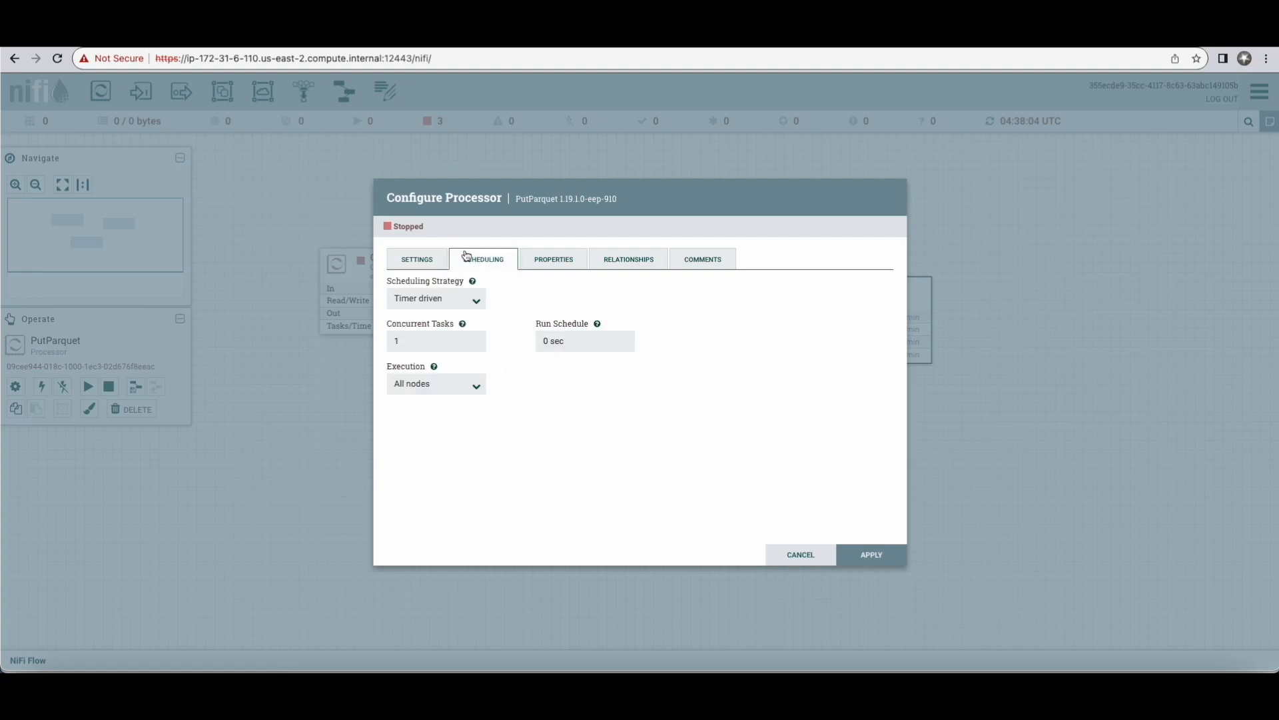
left_click(549, 263)
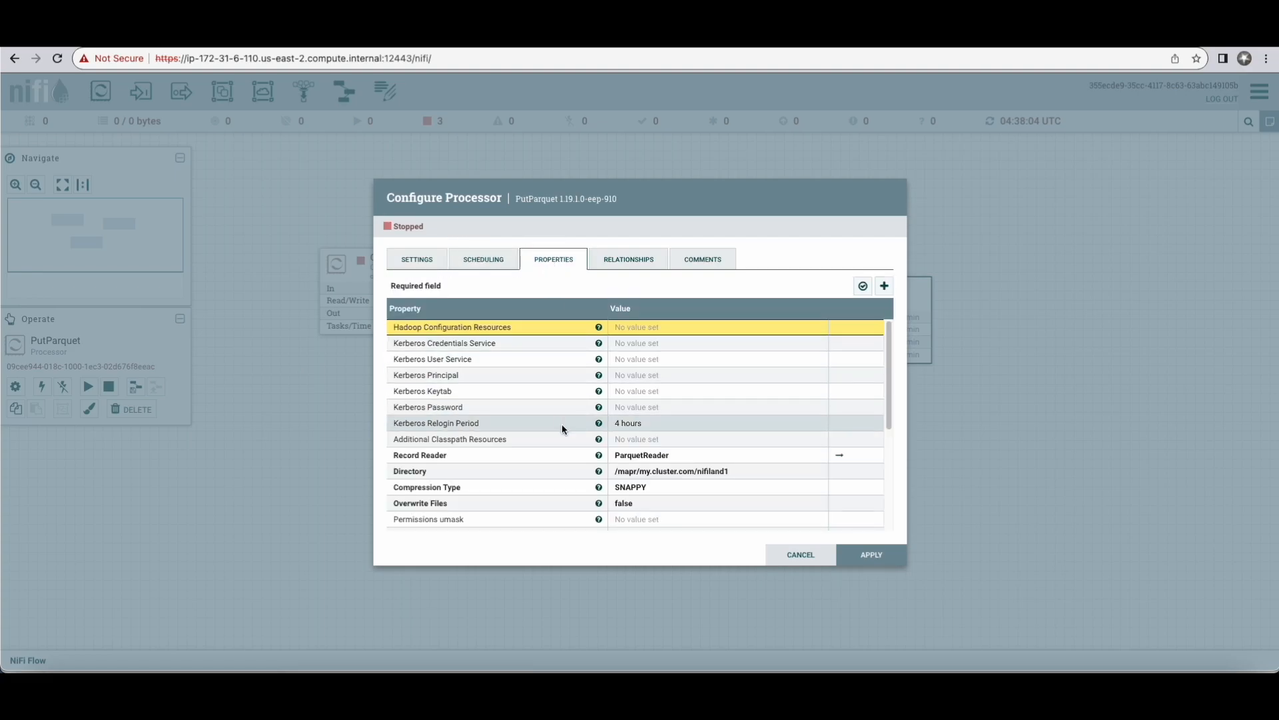
scroll(554, 431, "down", 4)
scroll(554, 431, "up", 1)
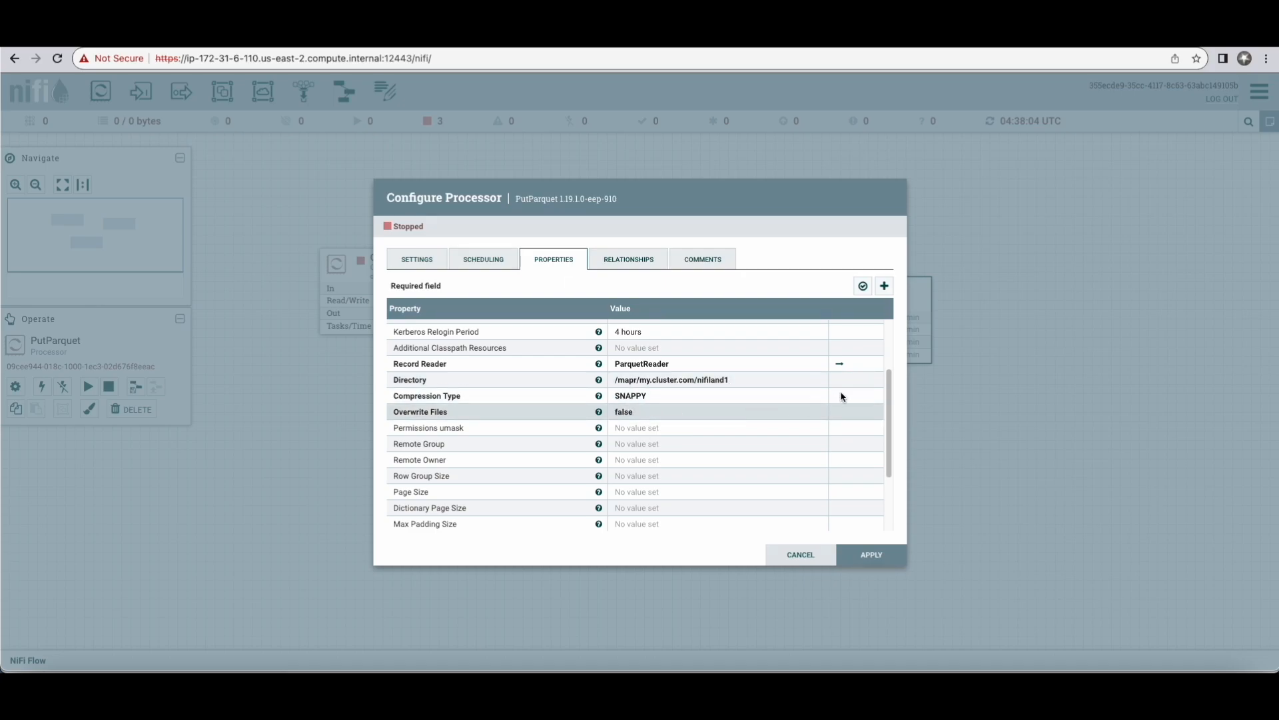
Step: Follow PutParquet's Record Reader to the ParquetReader service, review its properties, comments and settings, and return to the flow canvas
left_click(840, 364)
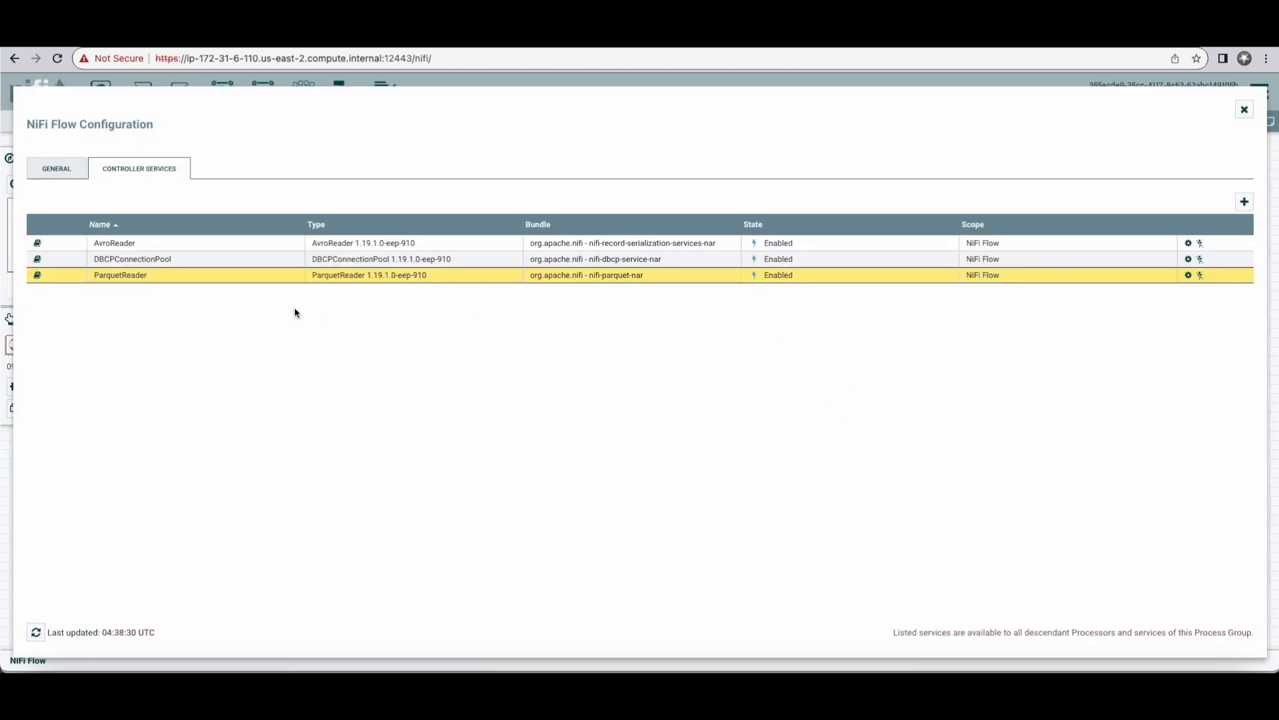
left_click(1189, 274)
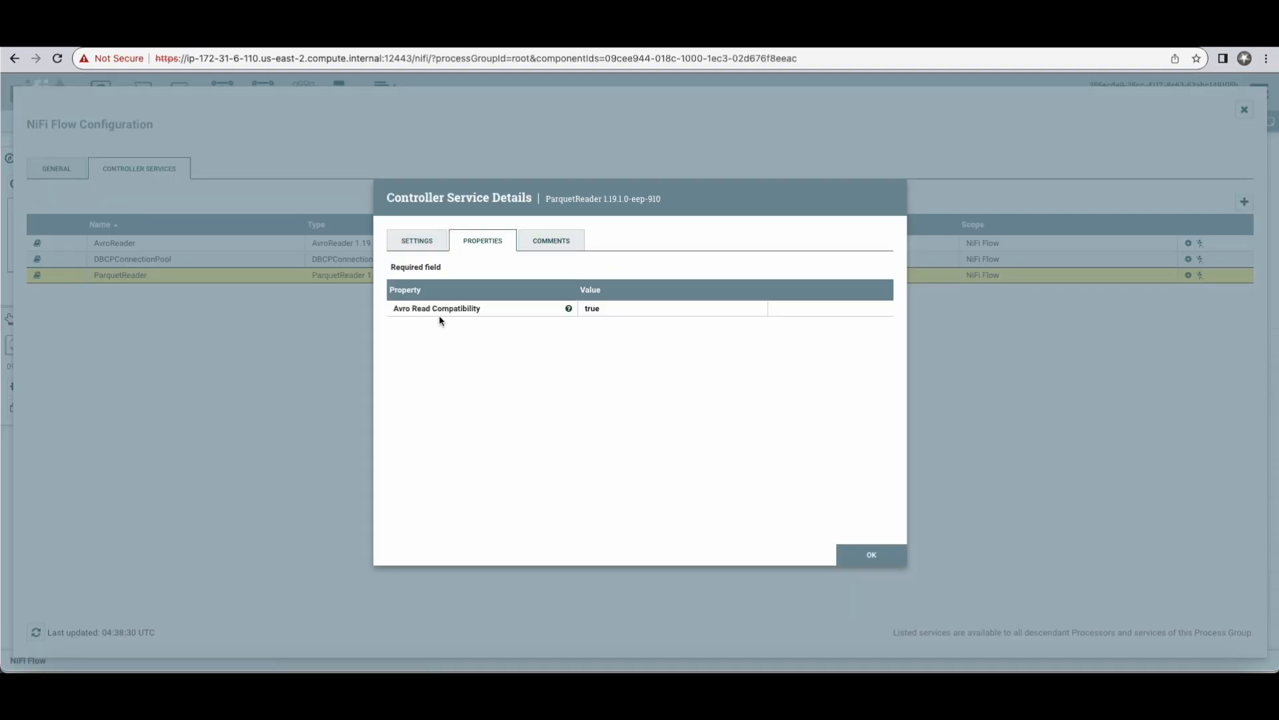
left_click(549, 243)
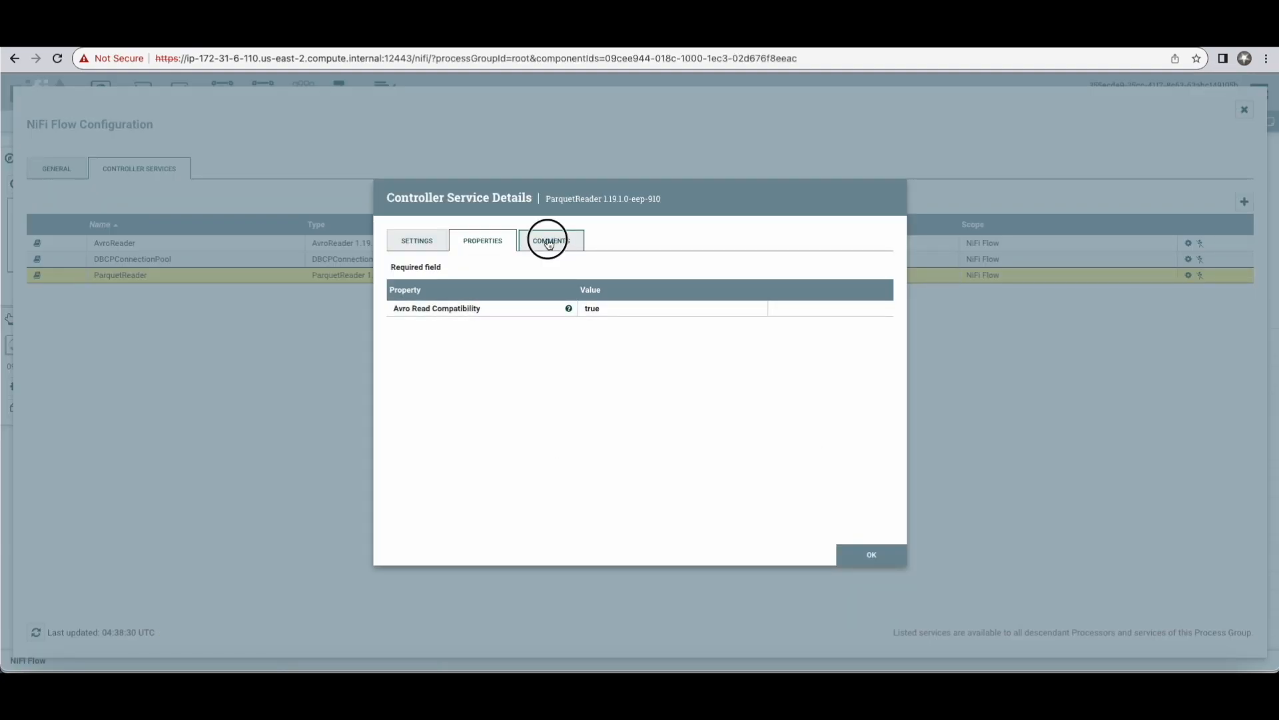
left_click(423, 244)
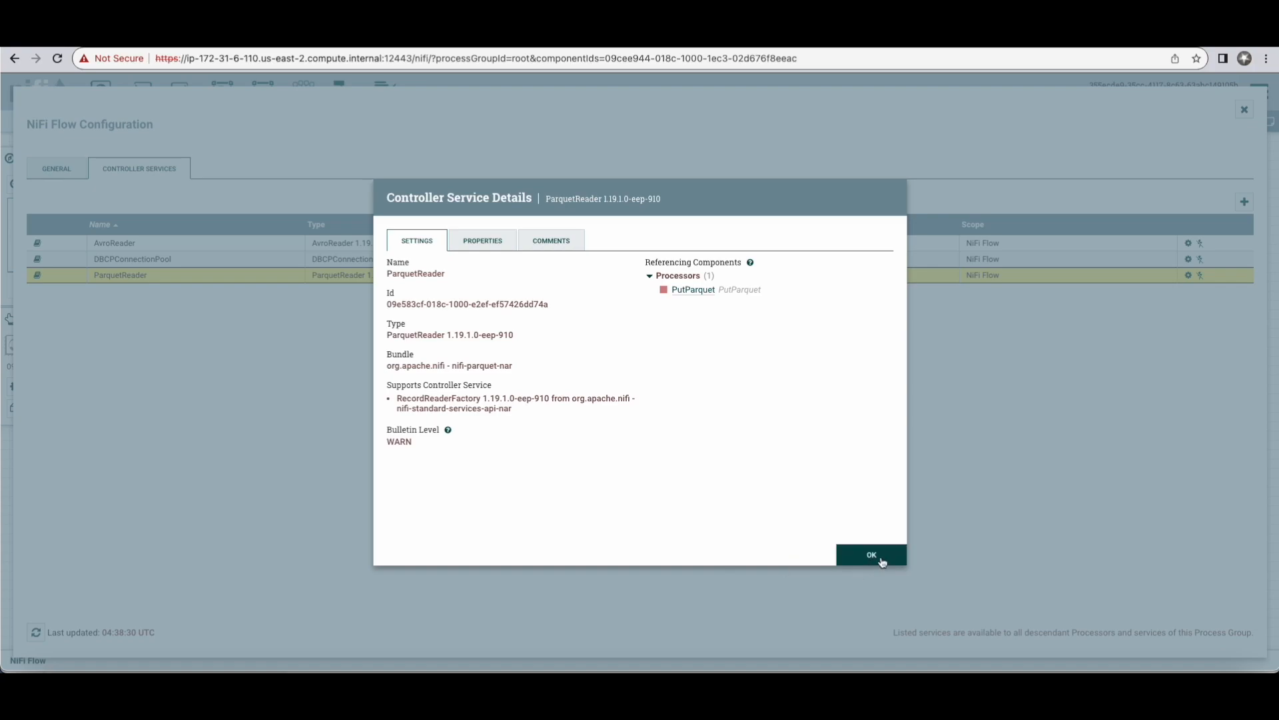
left_click(884, 561)
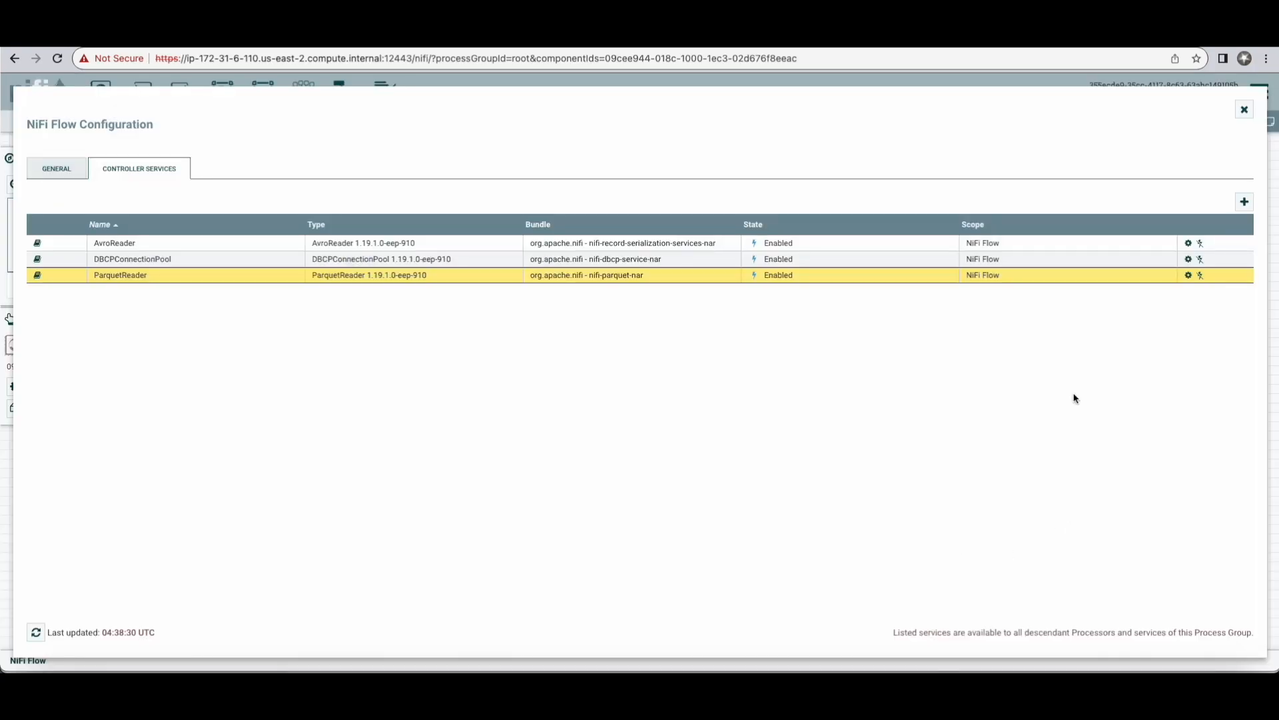
left_click(1244, 110)
Step: Start the QueryDatabaseTable, ConvertAvroToParquet and PutParquet processors one after another
left_click(436, 293)
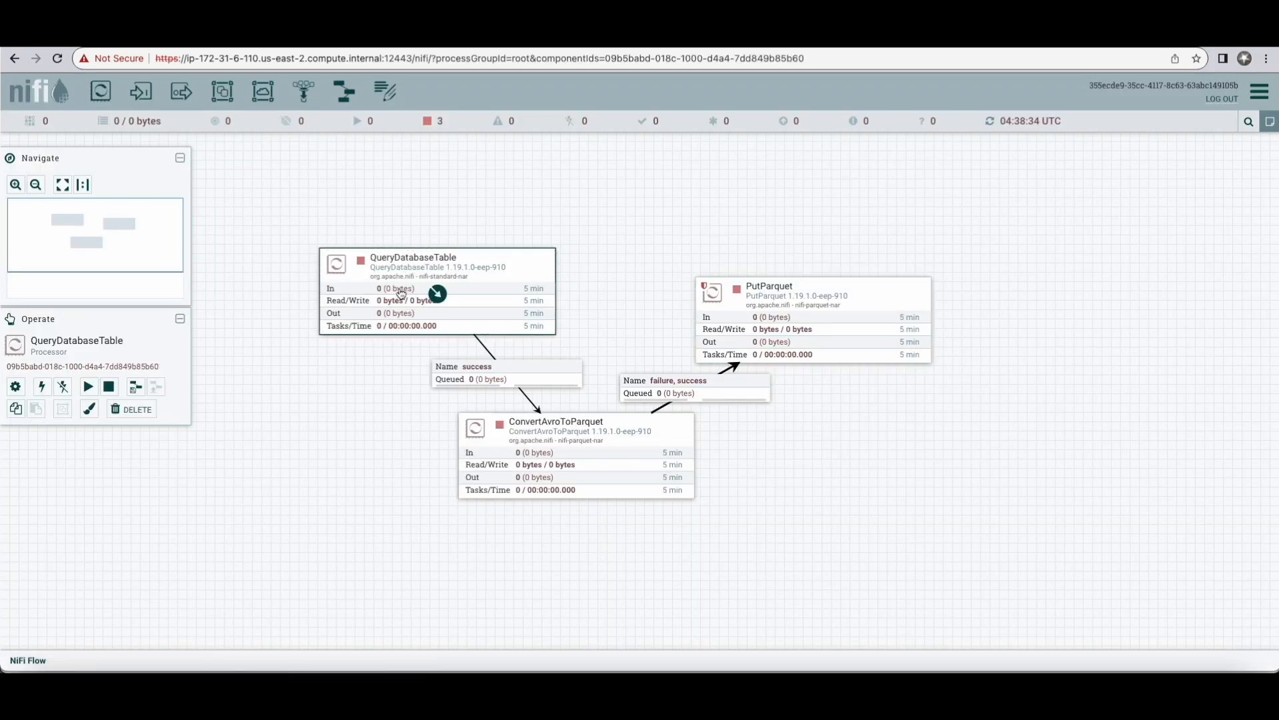
left_click(89, 388)
left_click(577, 456)
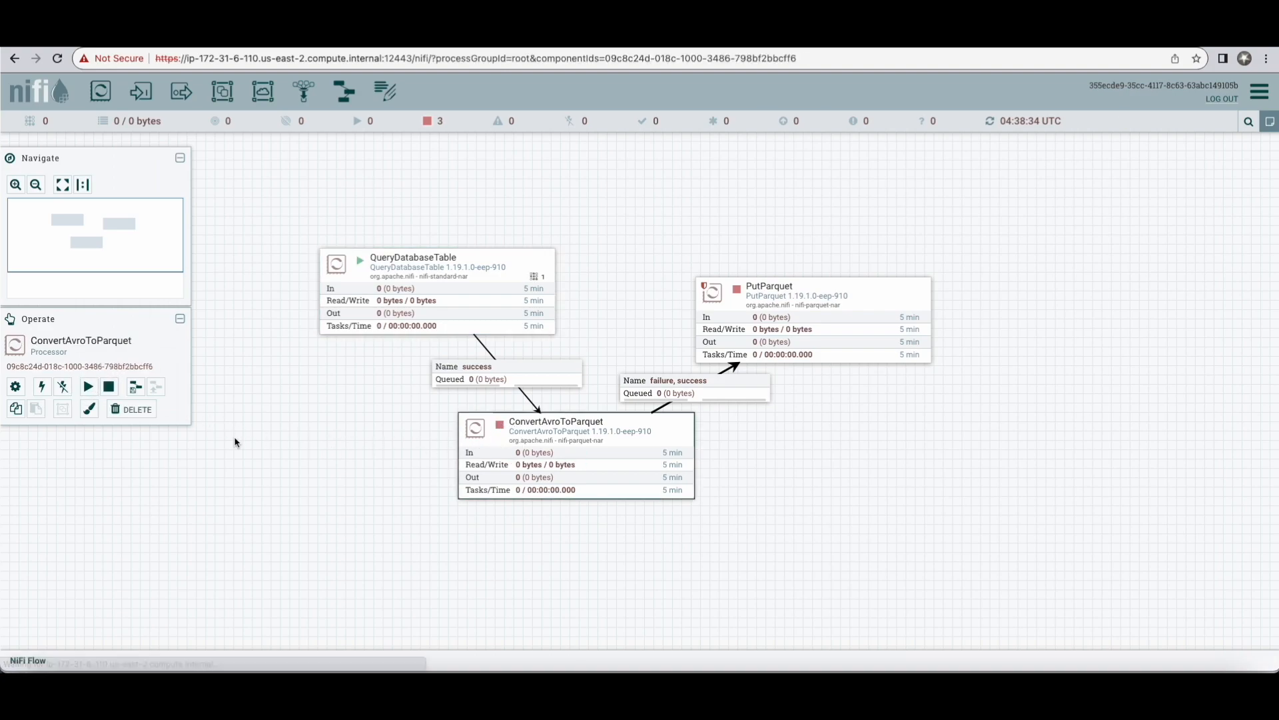
left_click(88, 386)
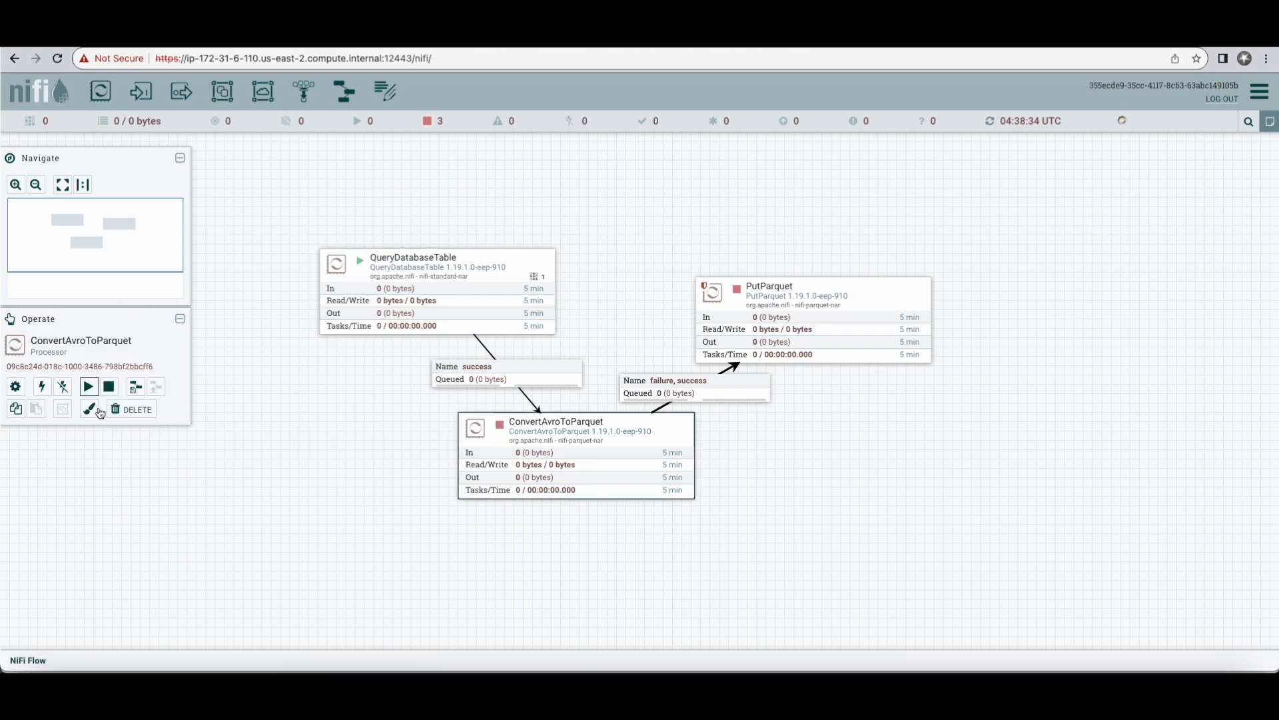
left_click(763, 308)
left_click(88, 386)
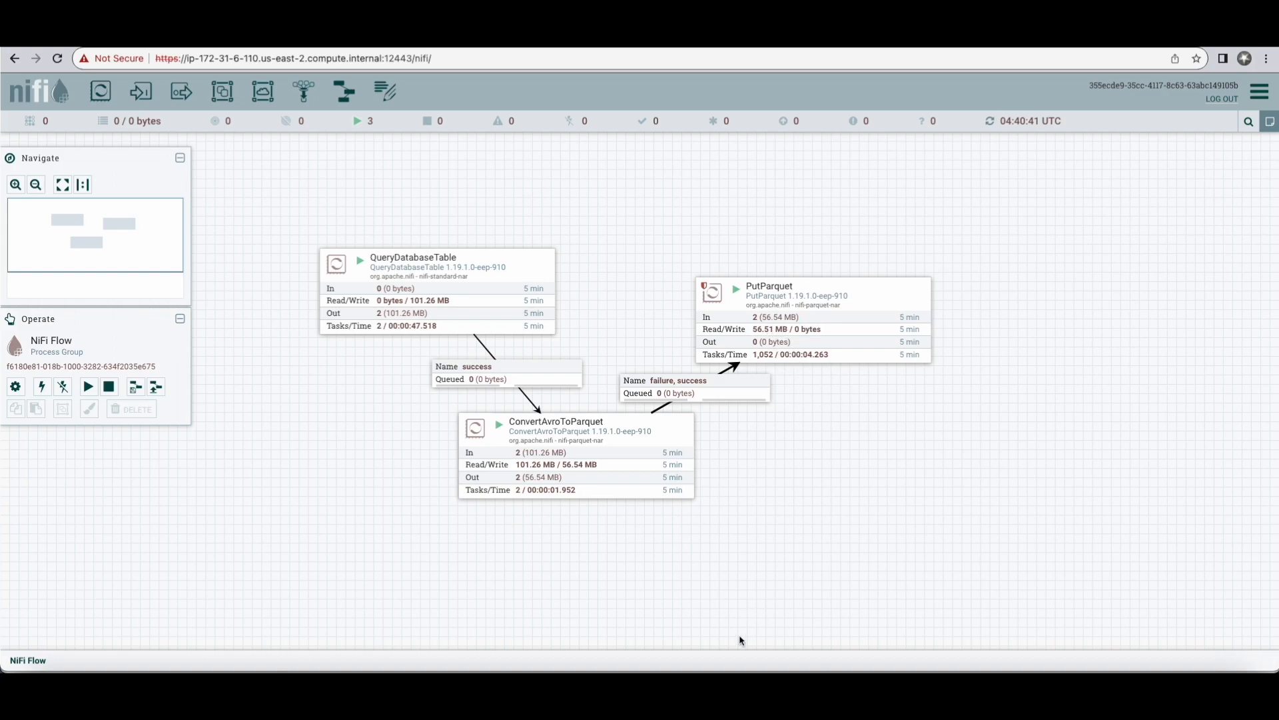
Step: Switch to Terminal, clear the screen, print the working directory with pwd, and examine its files with ls -lah
left_click(509, 669)
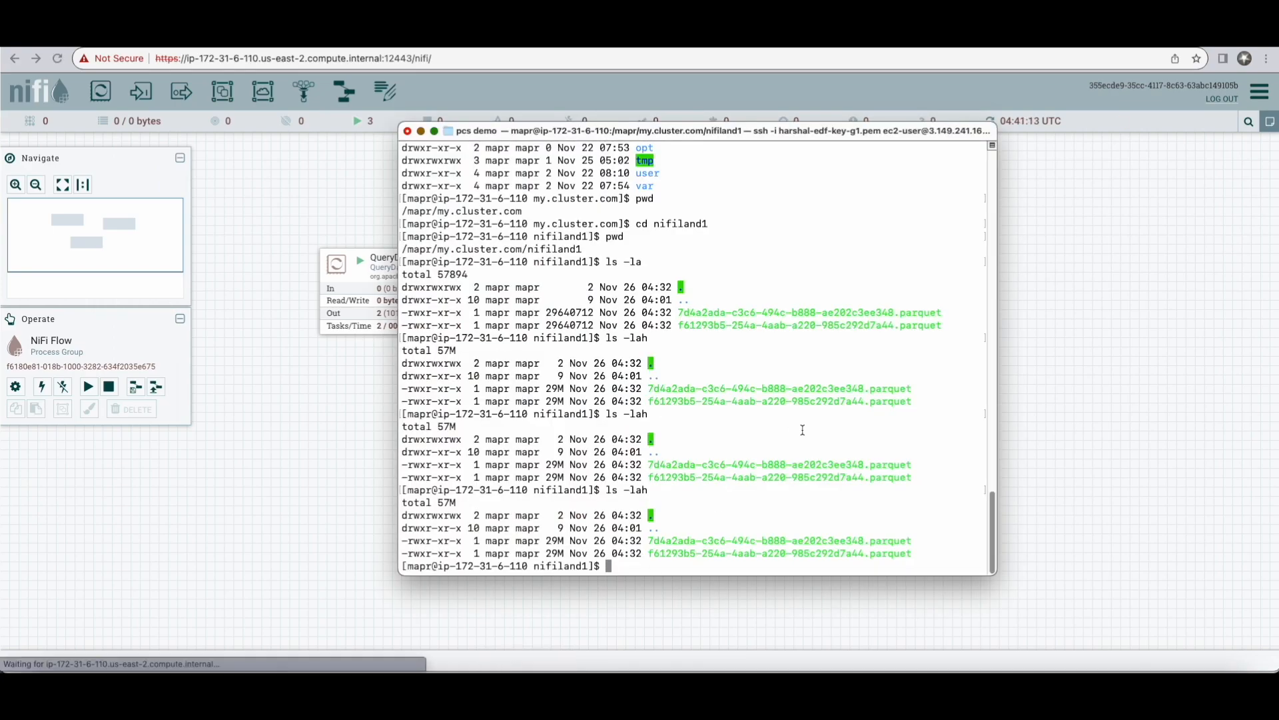
type("clea")
type("r")
key("Return")
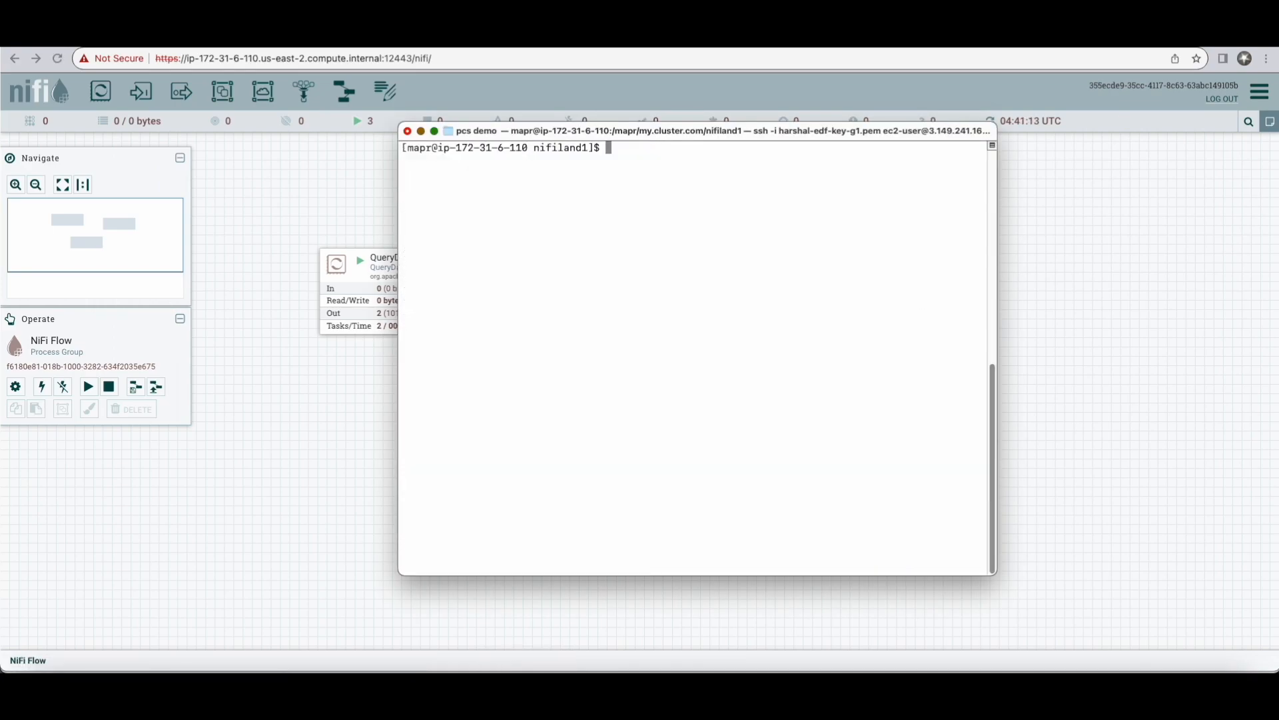
type("pwd")
key("Return")
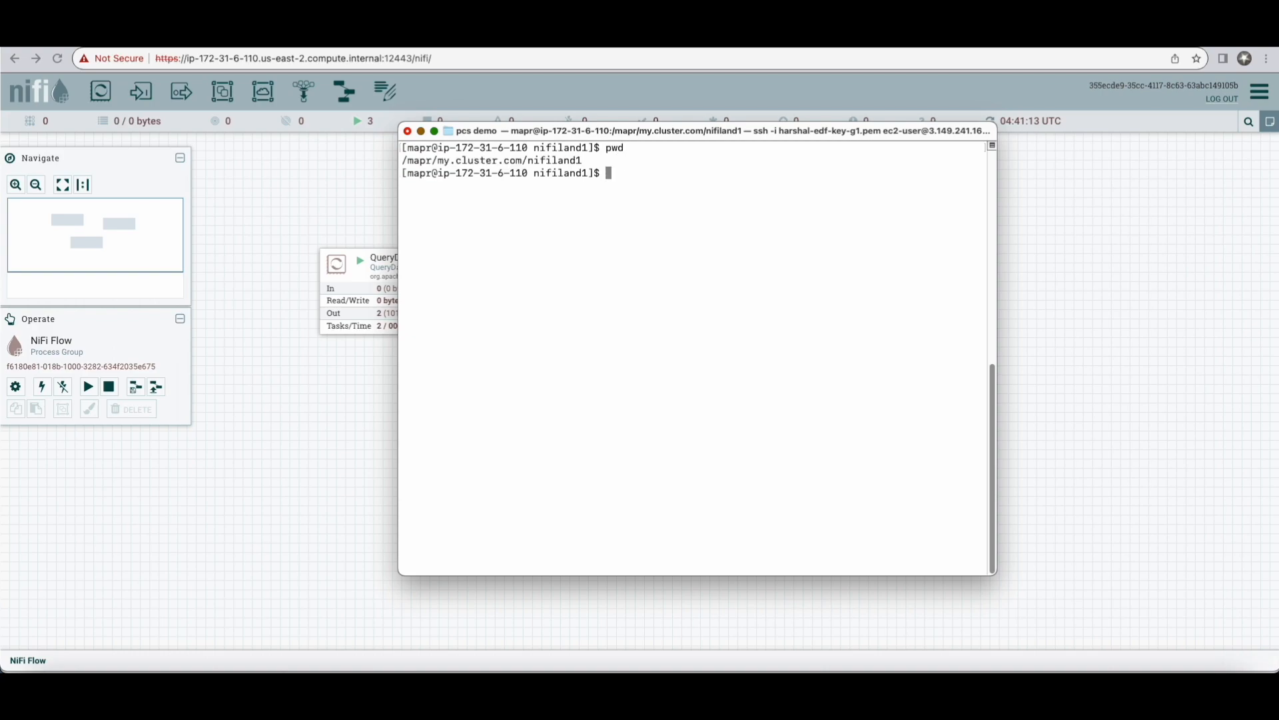
type("ls -lah")
key("Return")
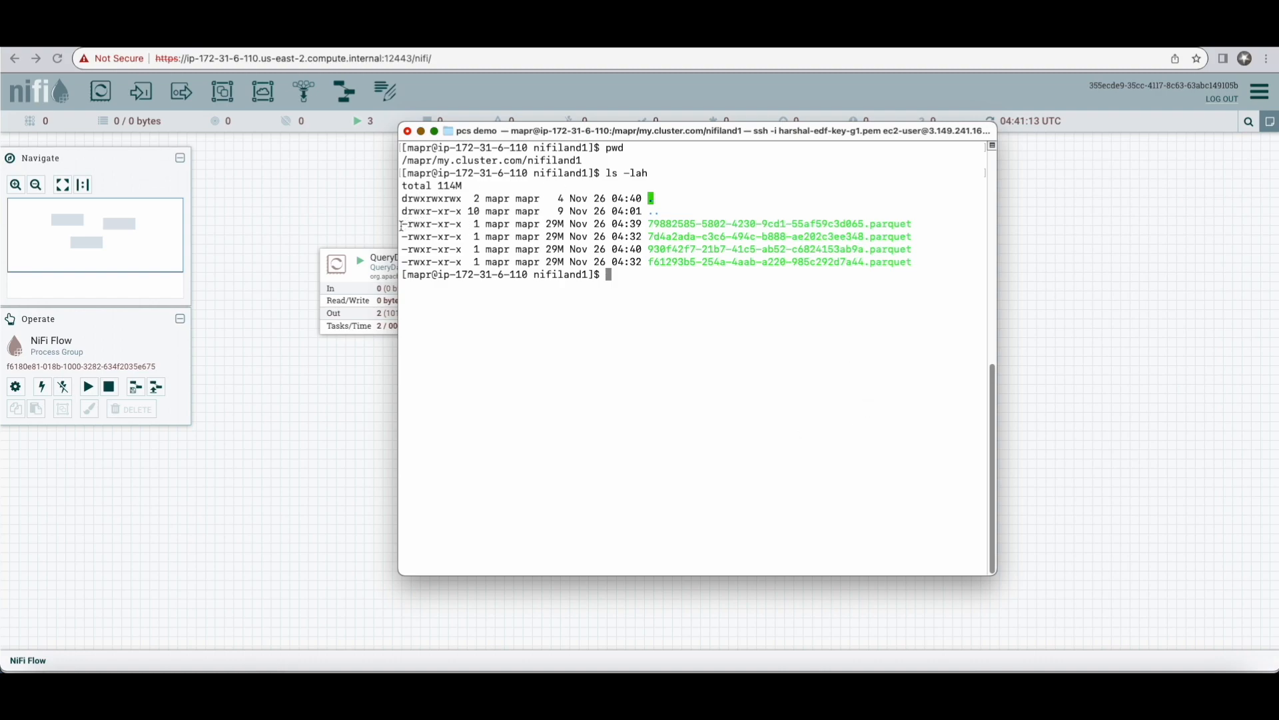
left_click_drag(402, 224, 949, 263)
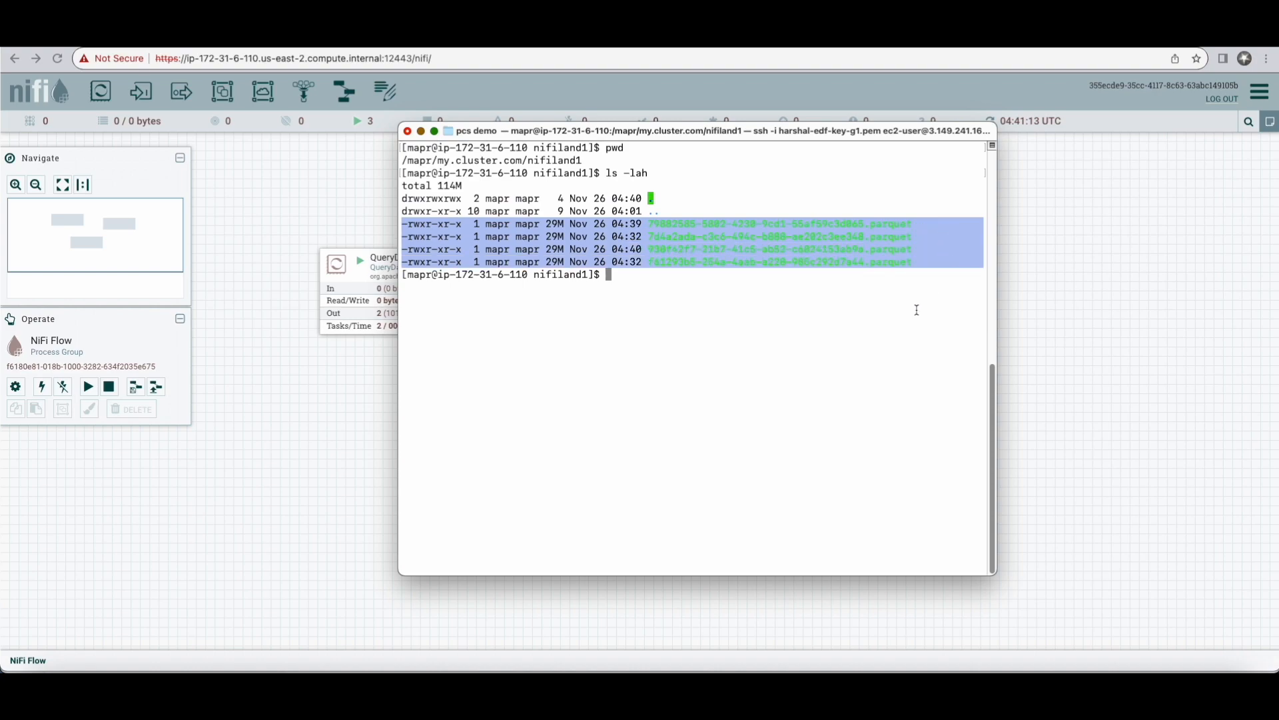
left_click(917, 310)
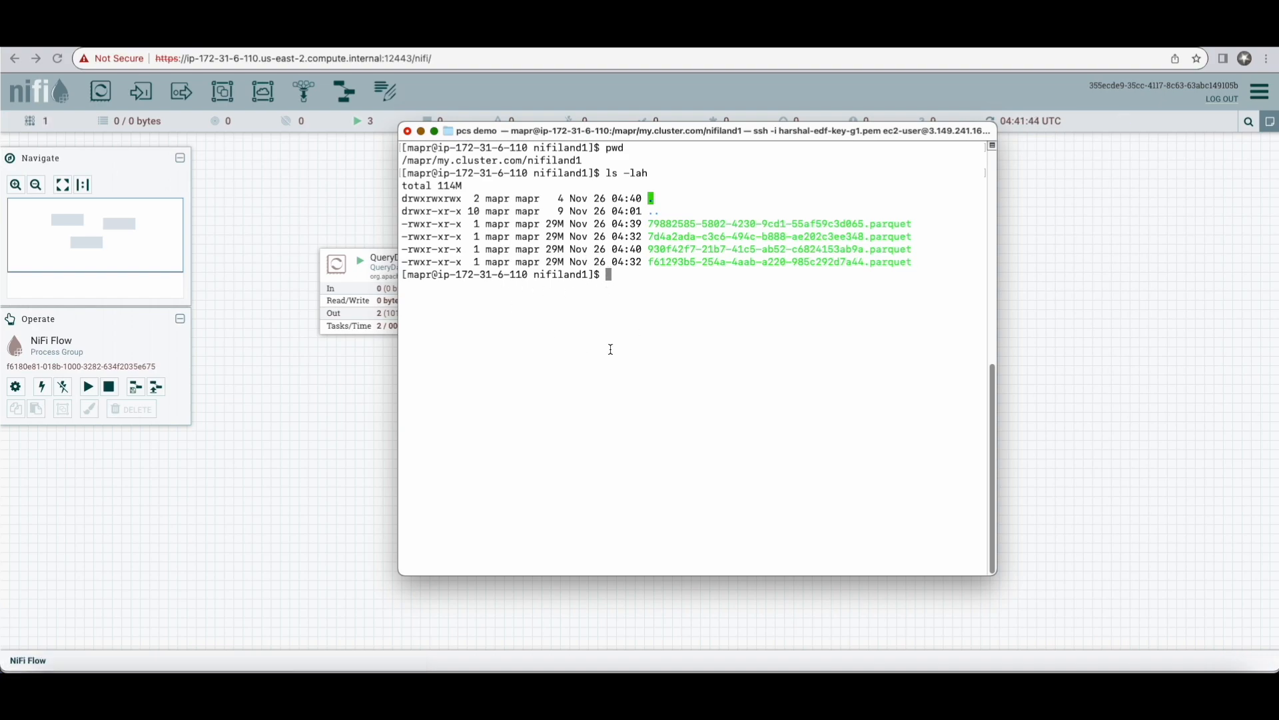
Step: Repeat the ls -lah listing, check the flow in NiFi, and list the nifiland1 directory once more in Terminal
key("Up")
key("Return")
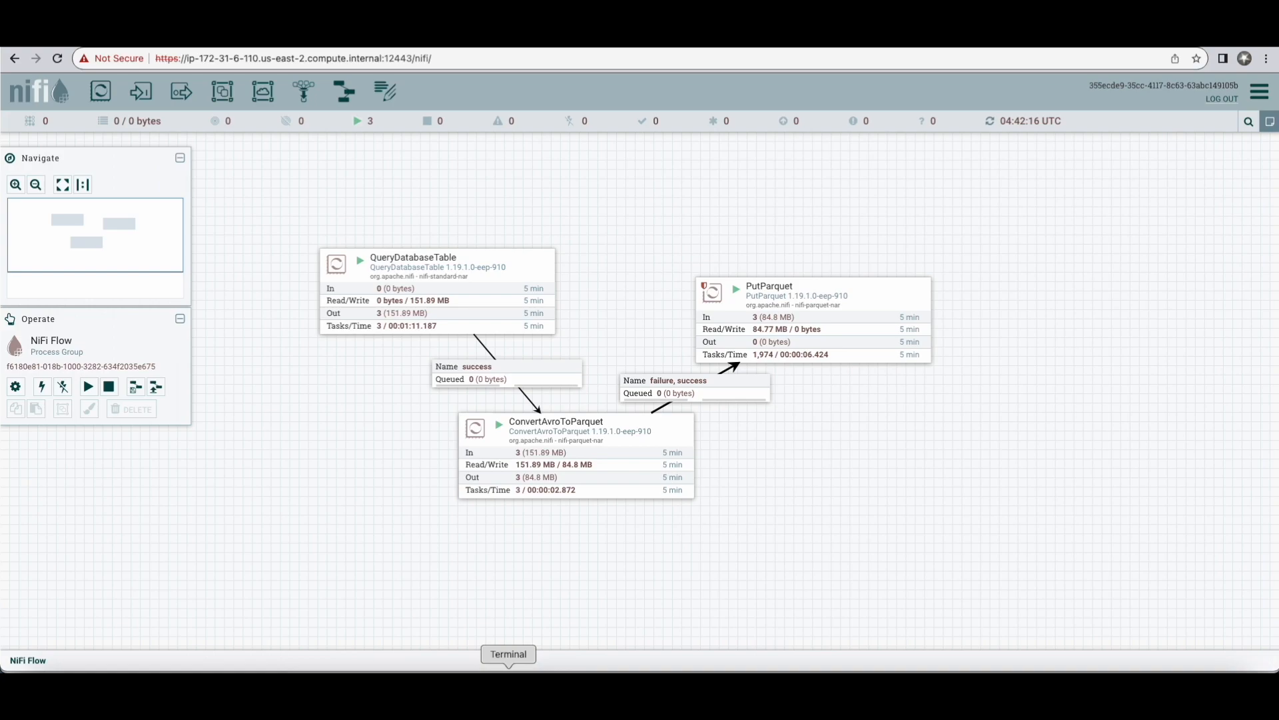
left_click(509, 666)
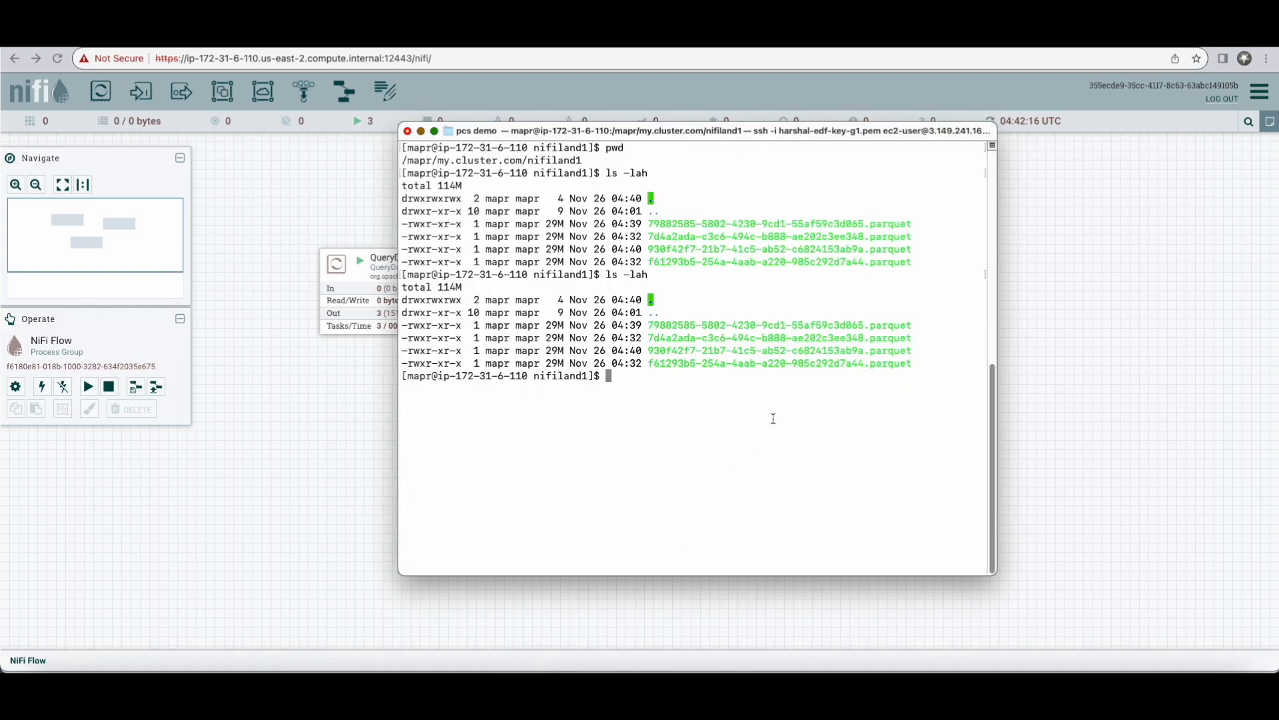
key("Up")
key("Return")
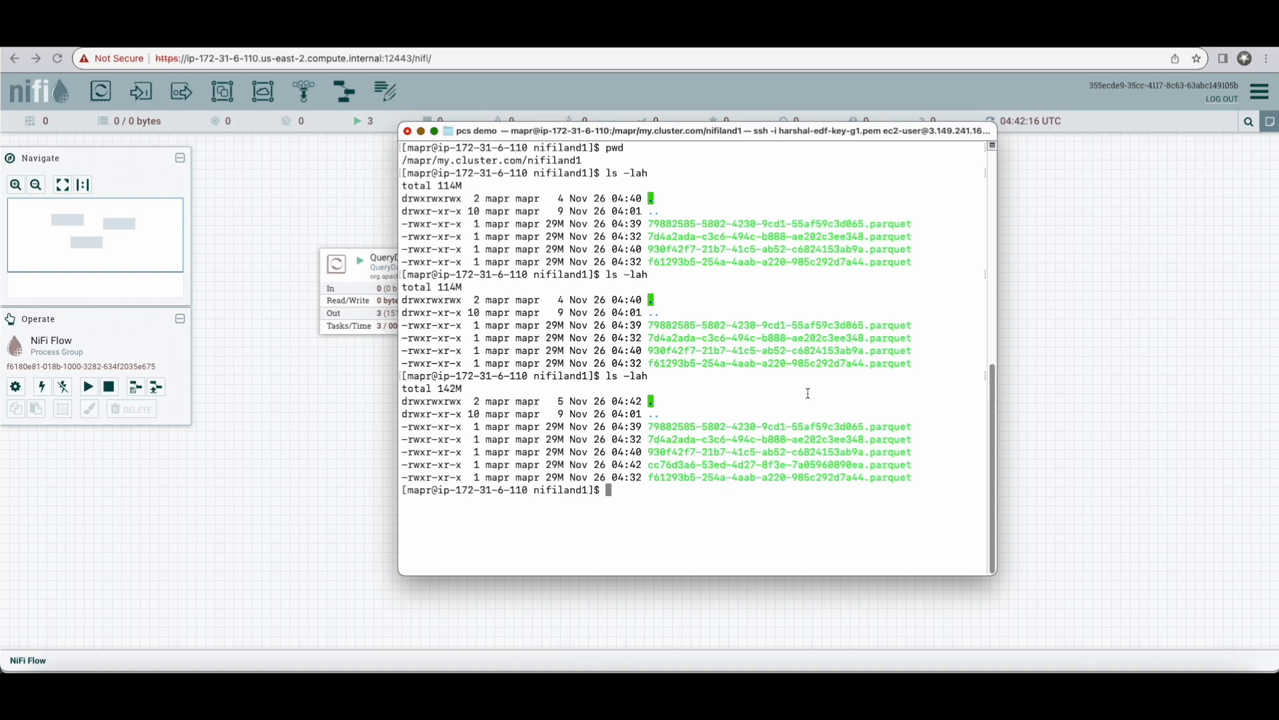
Step: Compare the Parquet file entries of the last two directory listings
left_click_drag(401, 325, 946, 363)
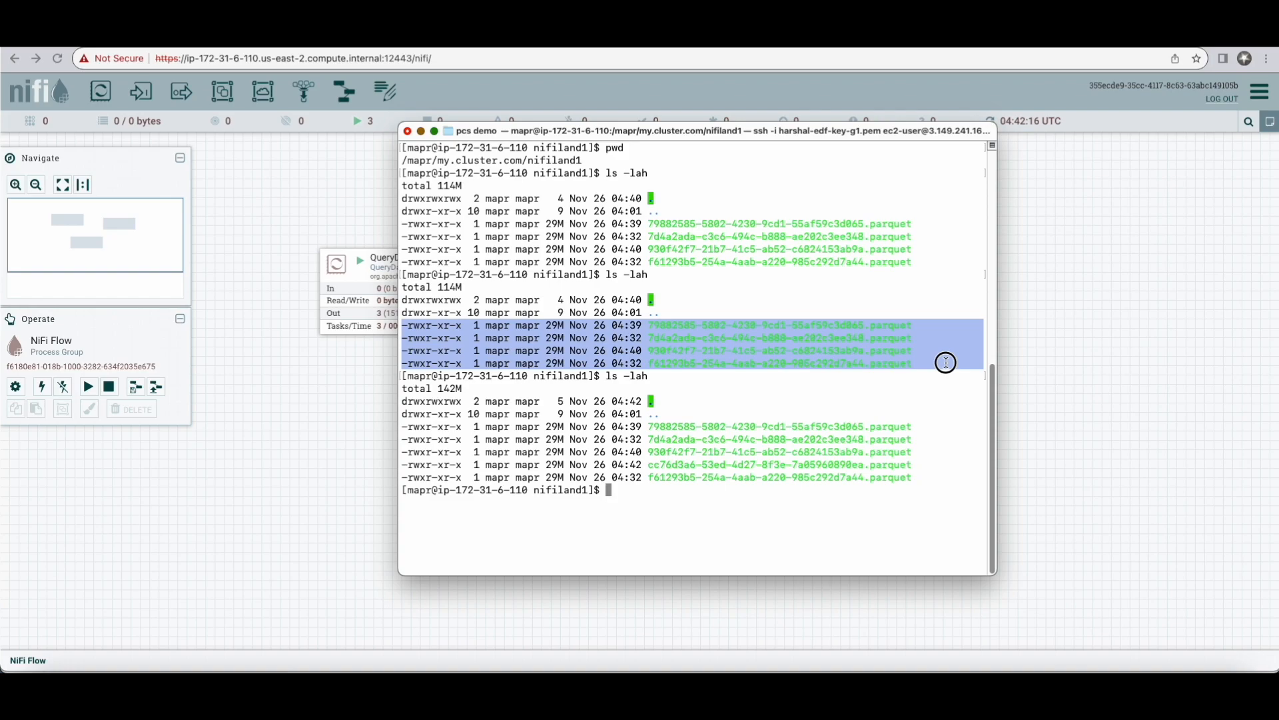
left_click(619, 428)
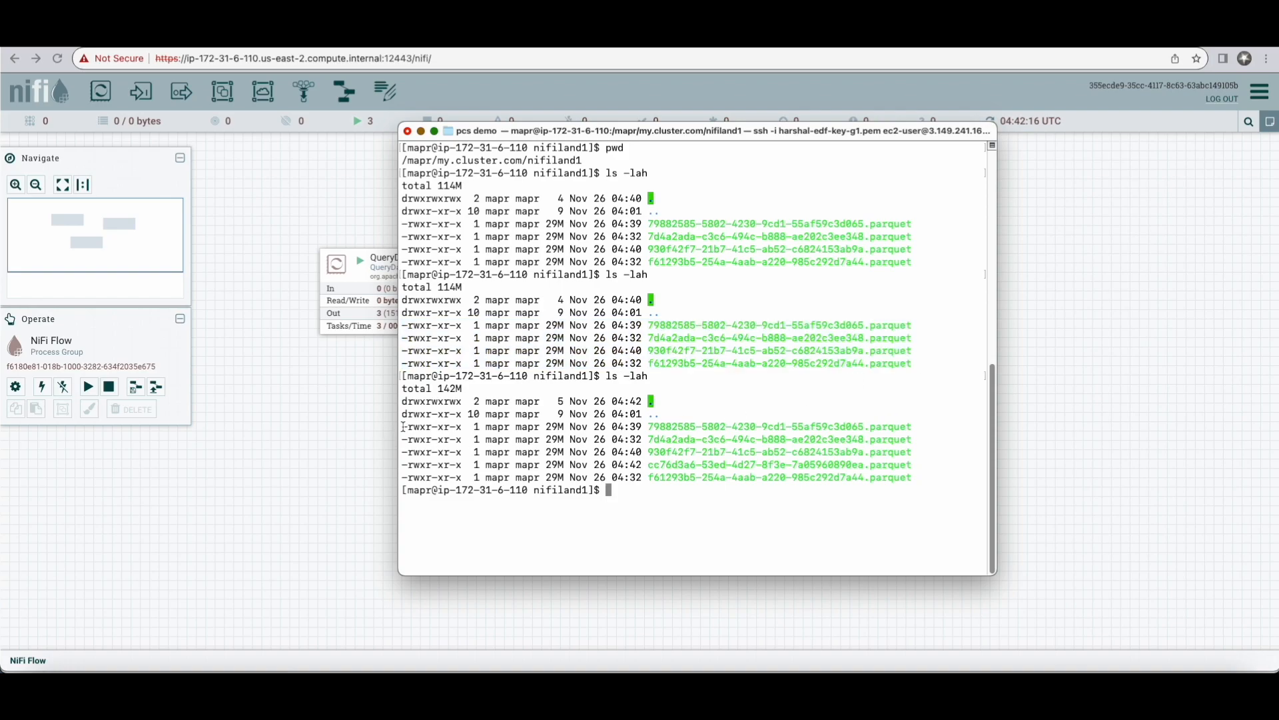
left_click_drag(403, 428, 952, 472)
left_click(891, 508)
Step: Resize the terminal window and examine the last Parquet file's entry, including its file size
left_click_drag(399, 476, 465, 477)
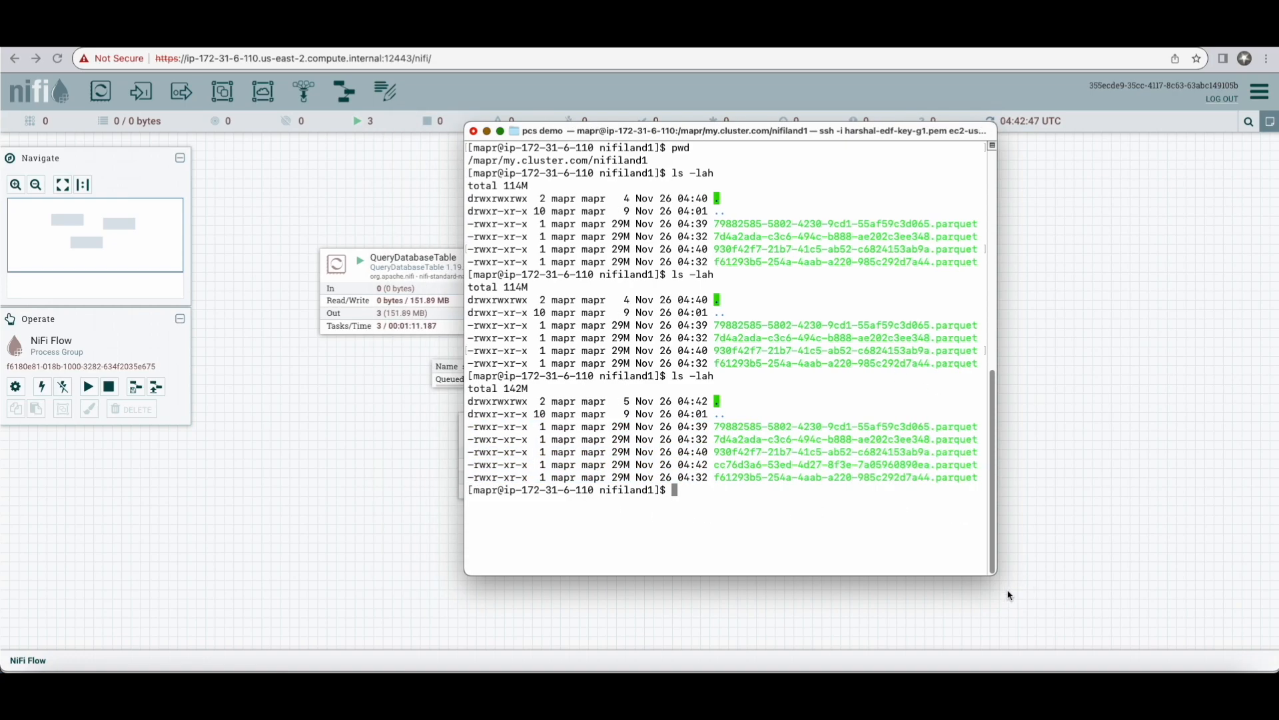
left_click_drag(998, 576, 1132, 585)
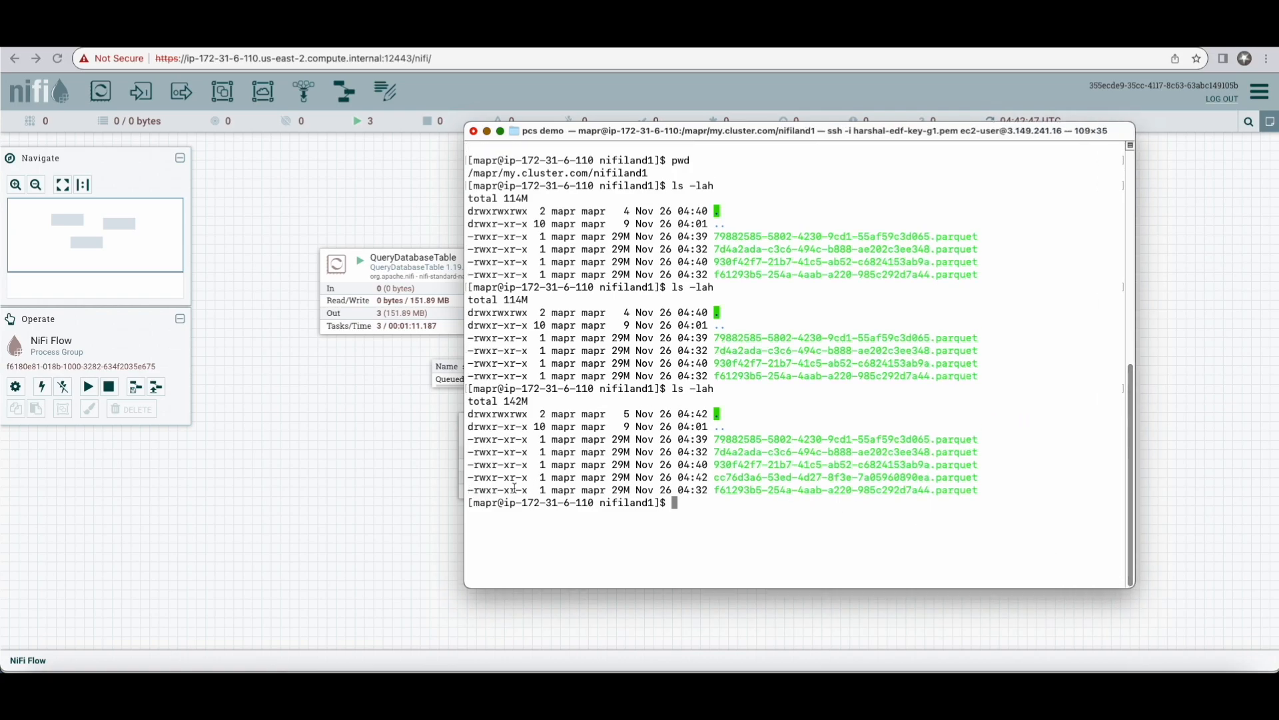
left_click_drag(469, 489, 998, 493)
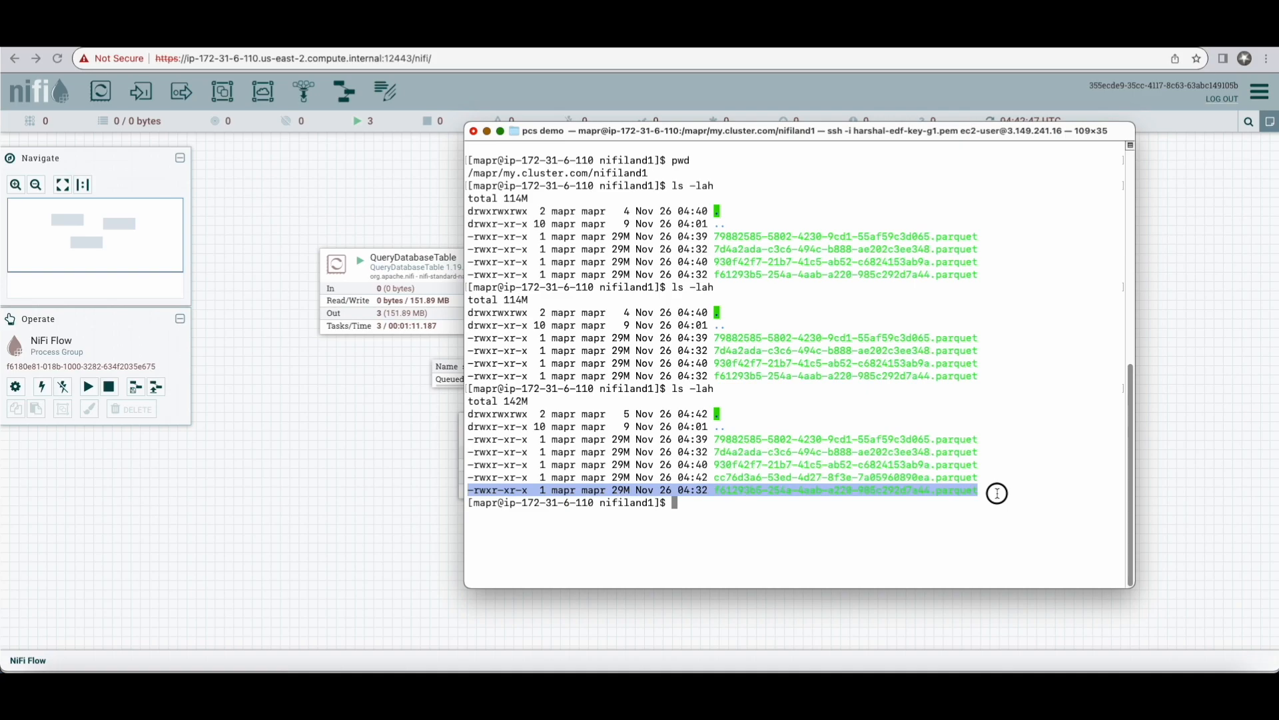
left_click(795, 539)
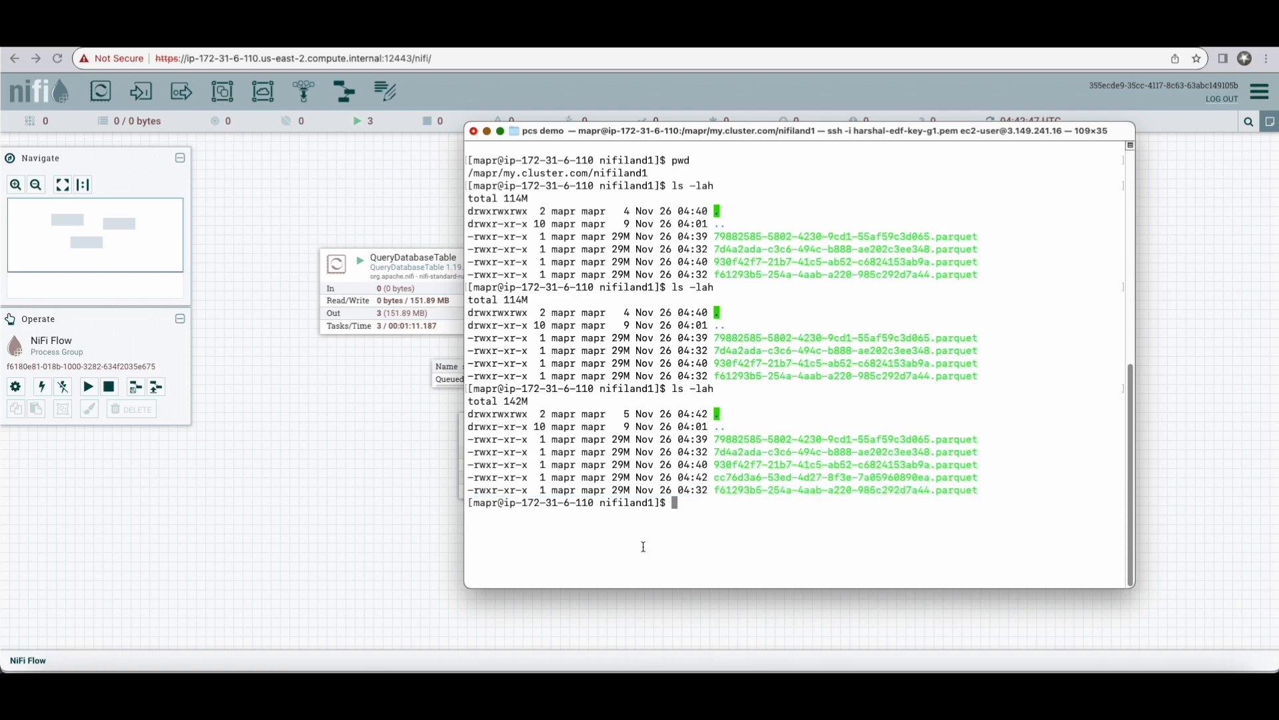
left_click_drag(613, 491, 636, 491)
Step: Return to the NiFi canvas and look over the running PutParquet and ConvertAvroToParquet processors
left_click(400, 543)
left_click(813, 322)
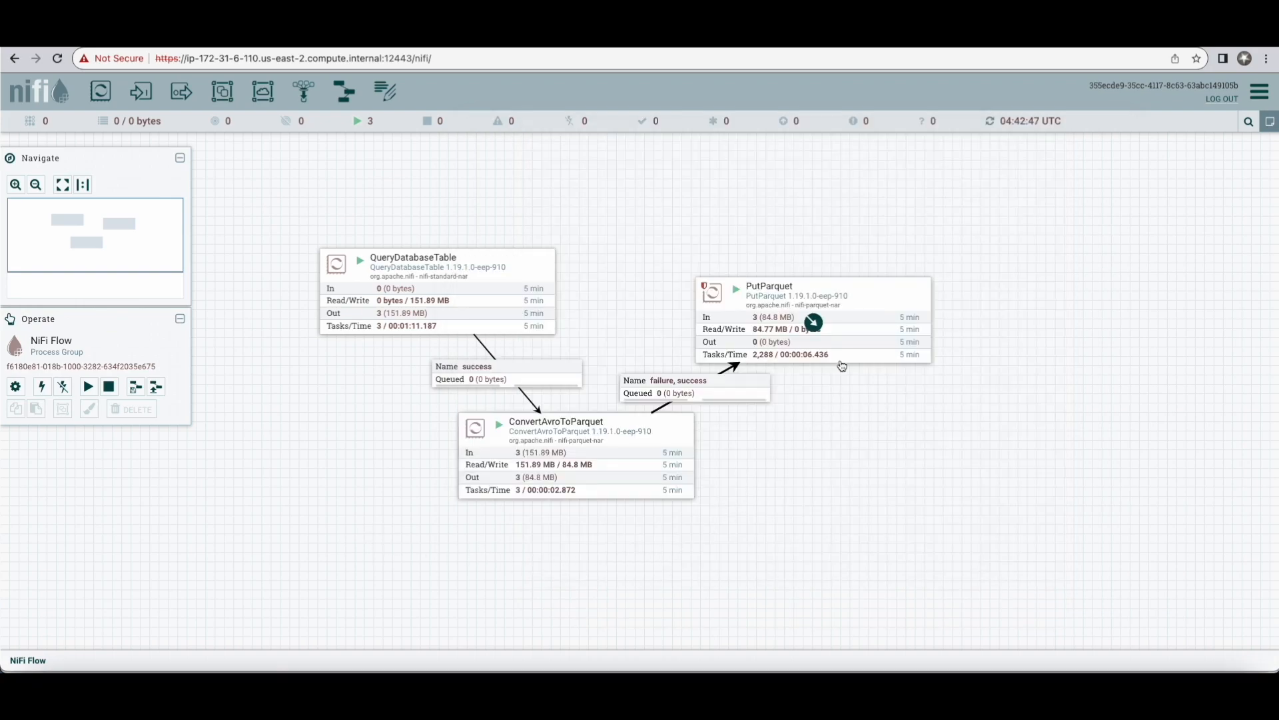
left_click(576, 458)
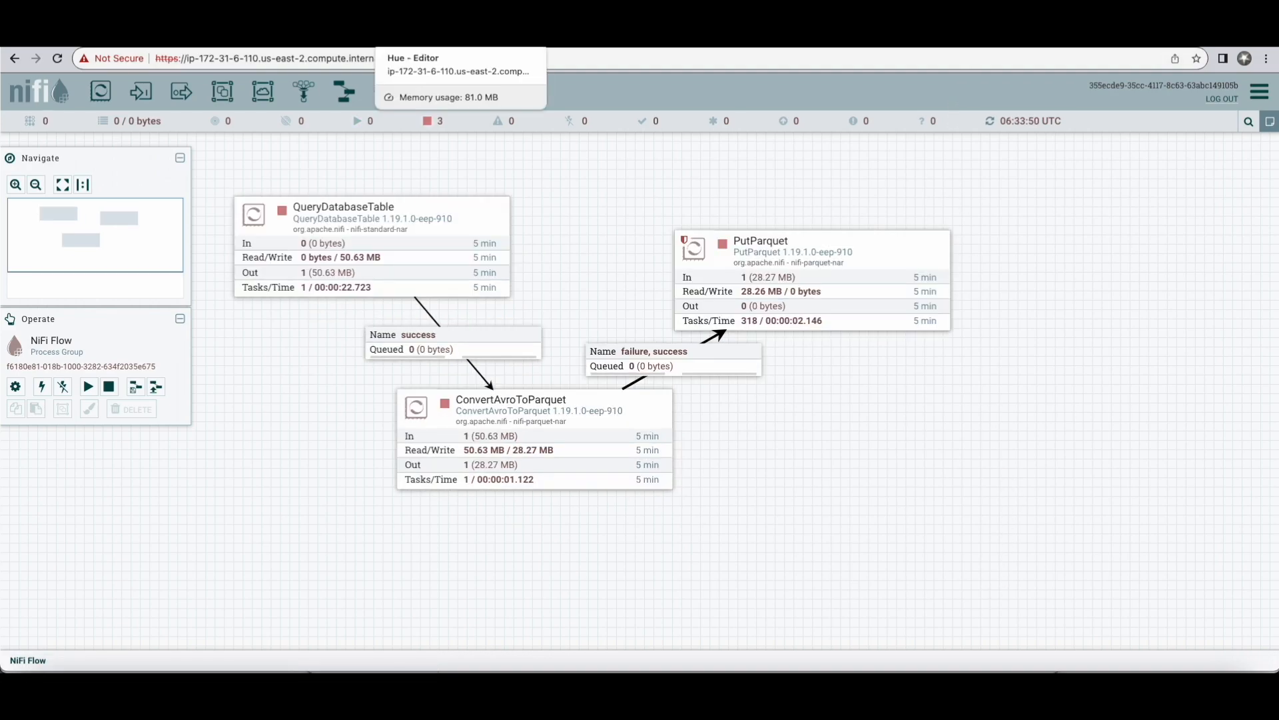
Step: Switch to Hue's Hive editor, open the five-minute-old "select count(*) from telemetry;" query from the history, and inspect its result
left_click(426, 38)
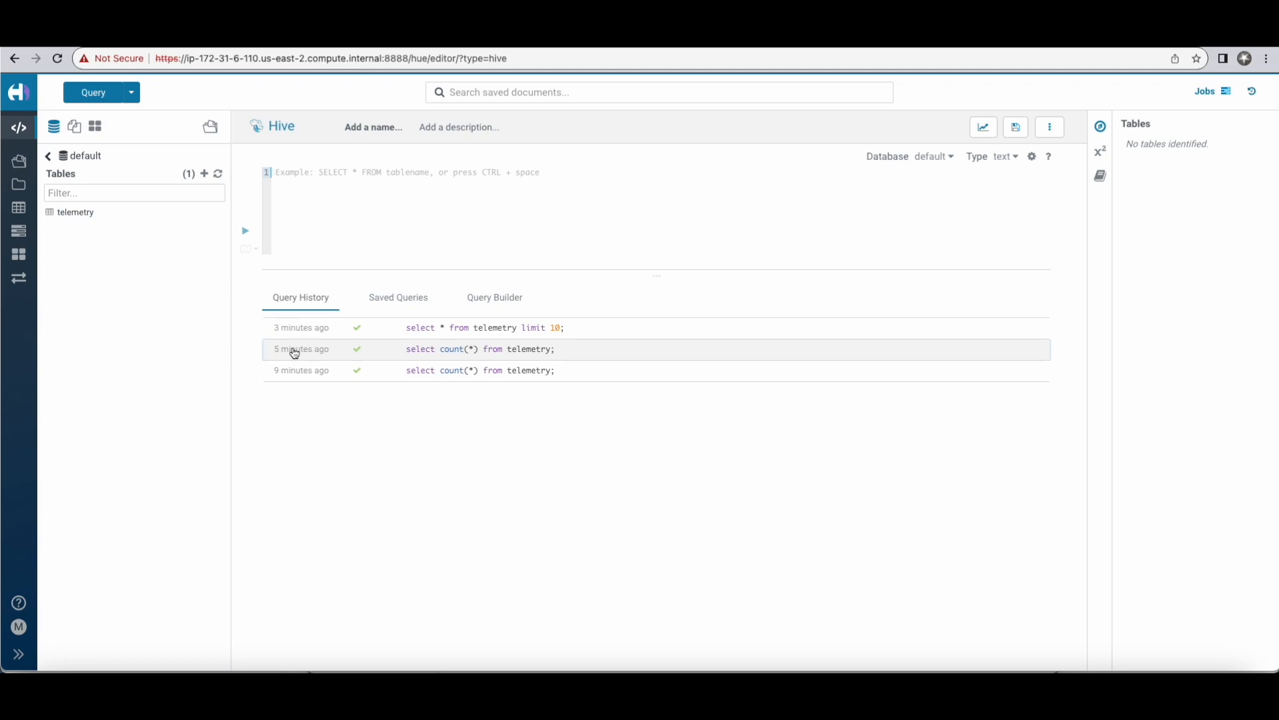
left_click(485, 353)
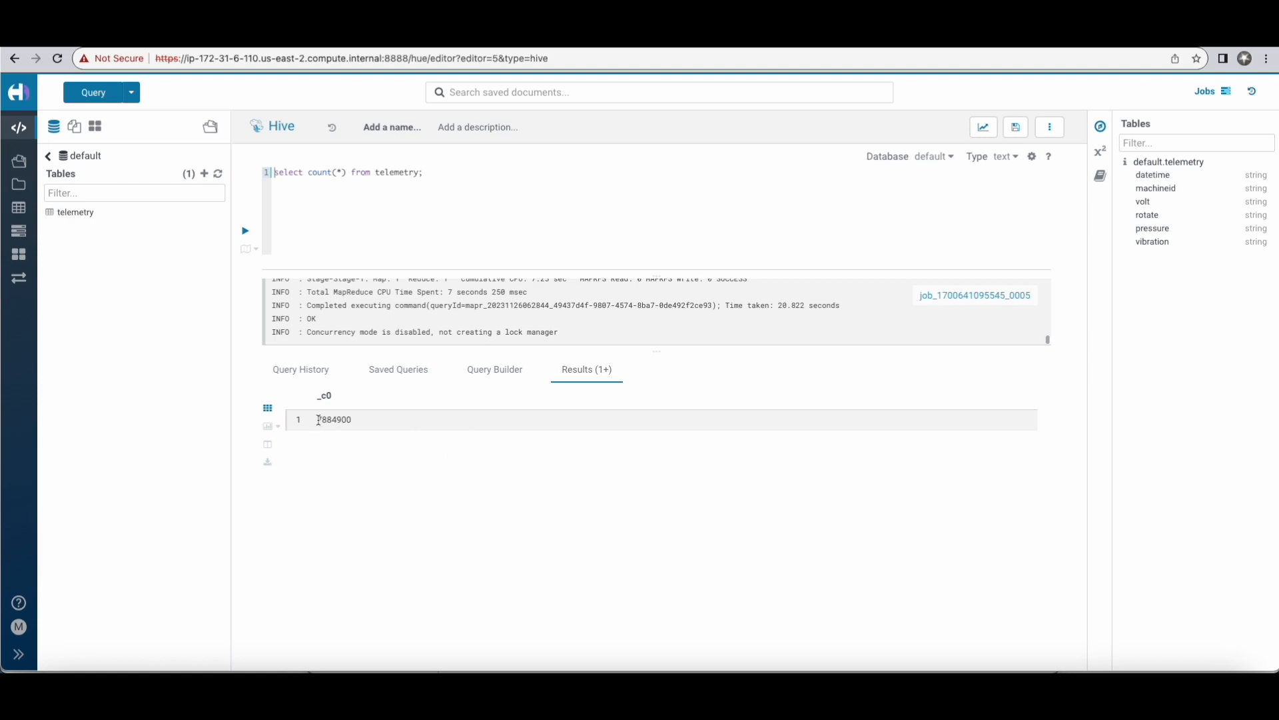
left_click_drag(319, 420, 365, 425)
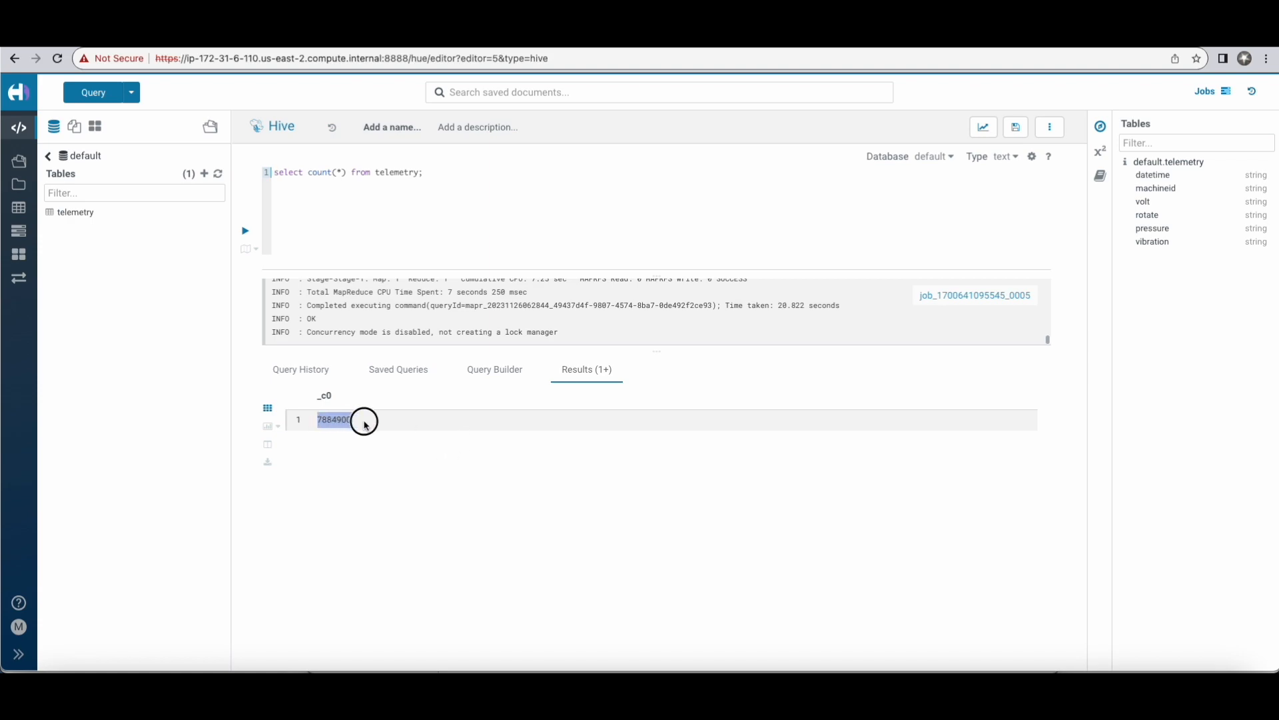
left_click(393, 450)
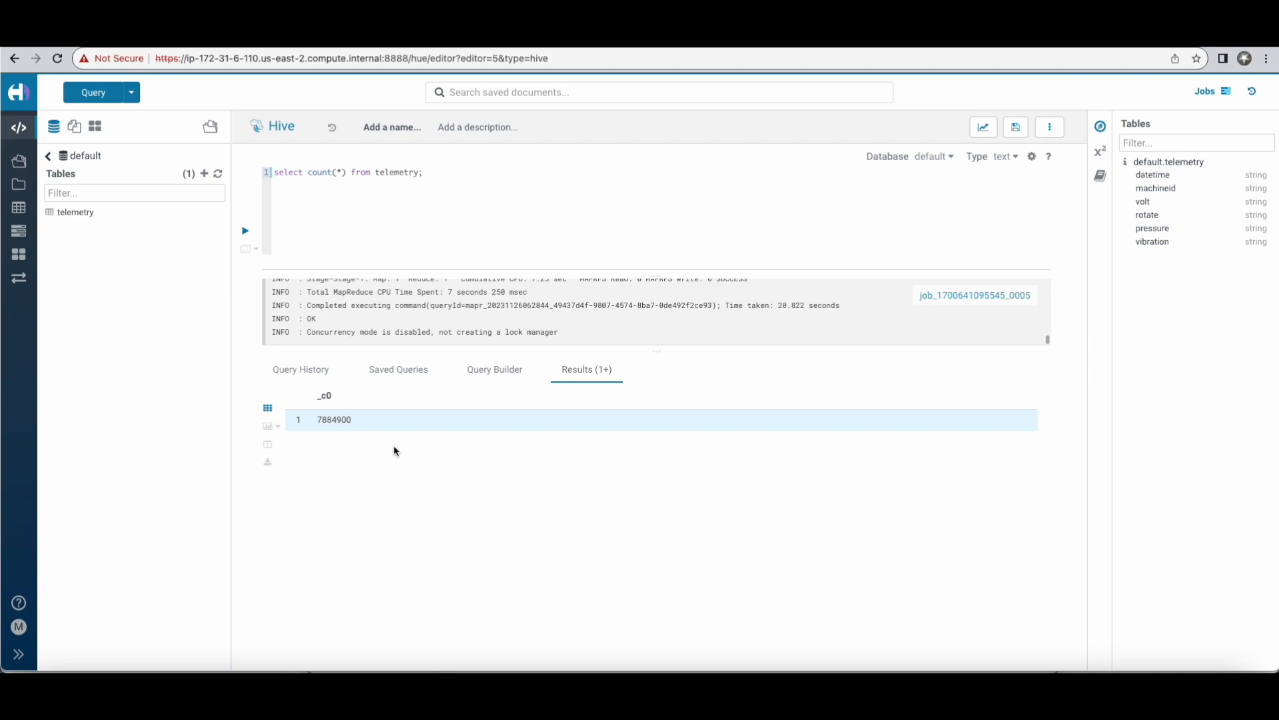
Step: Enlarge the Hue page and examine the row count returned by the earlier telemetry count query
key("ctrl+plus")
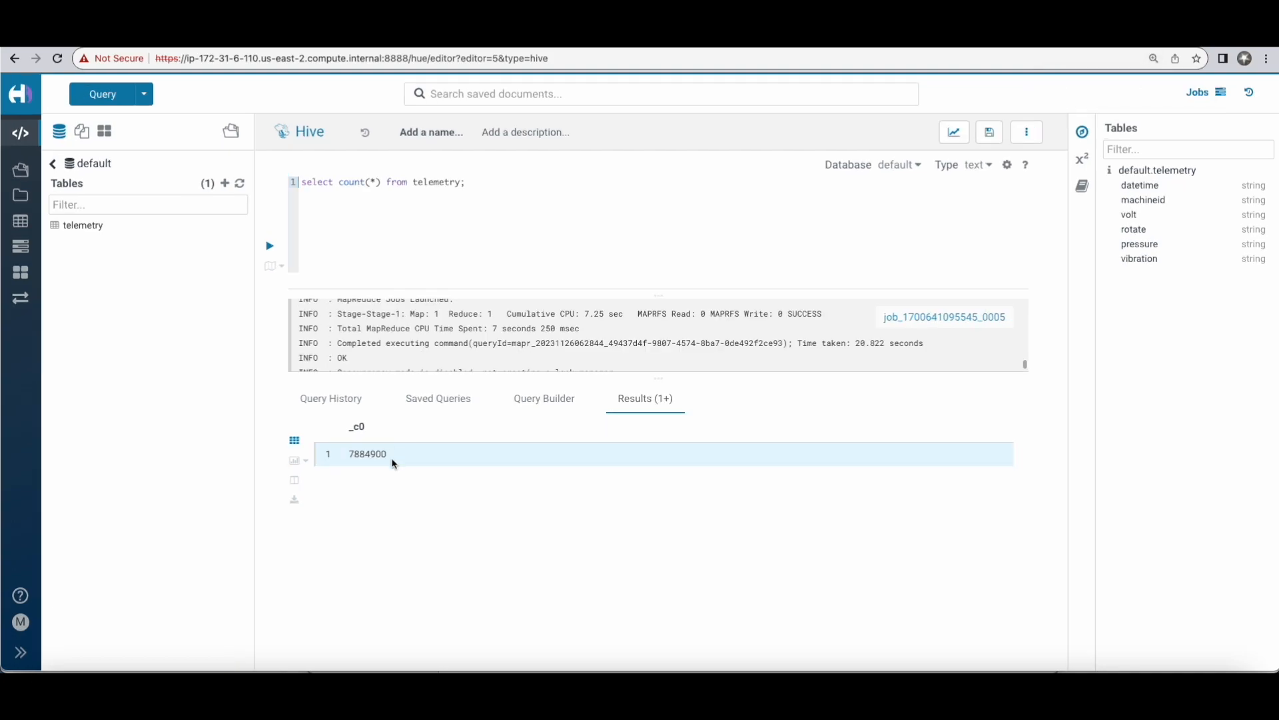
left_click_drag(351, 455, 394, 454)
left_click(395, 530)
key("super+equal")
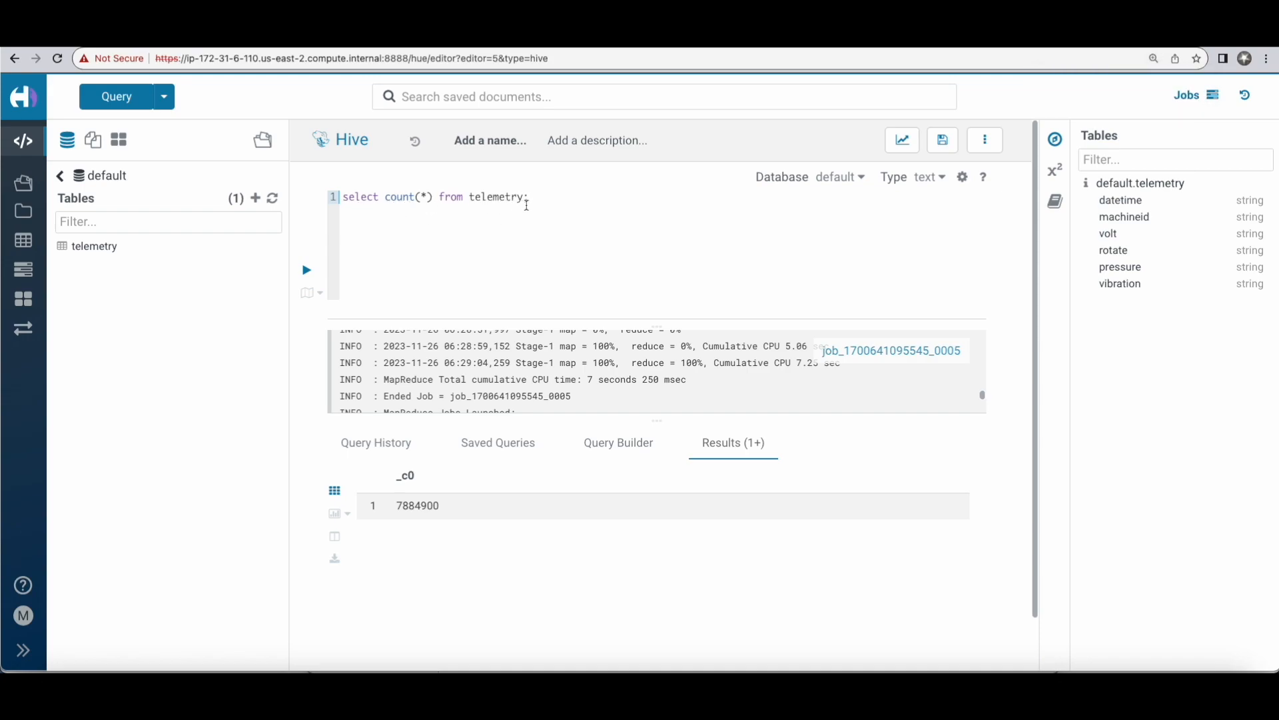
Step: Rerun "select count(*) from telemetry;" in the Hive editor and inspect the new row count
left_click(308, 271)
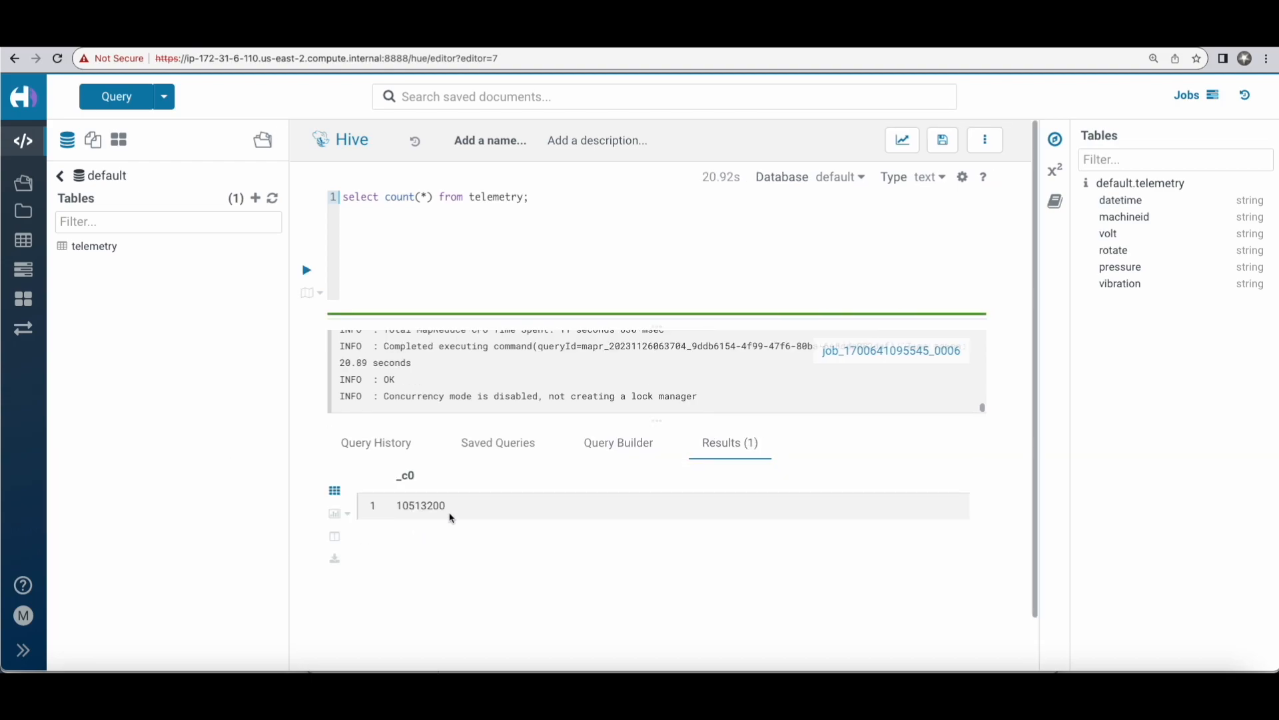
left_click_drag(448, 505, 382, 506)
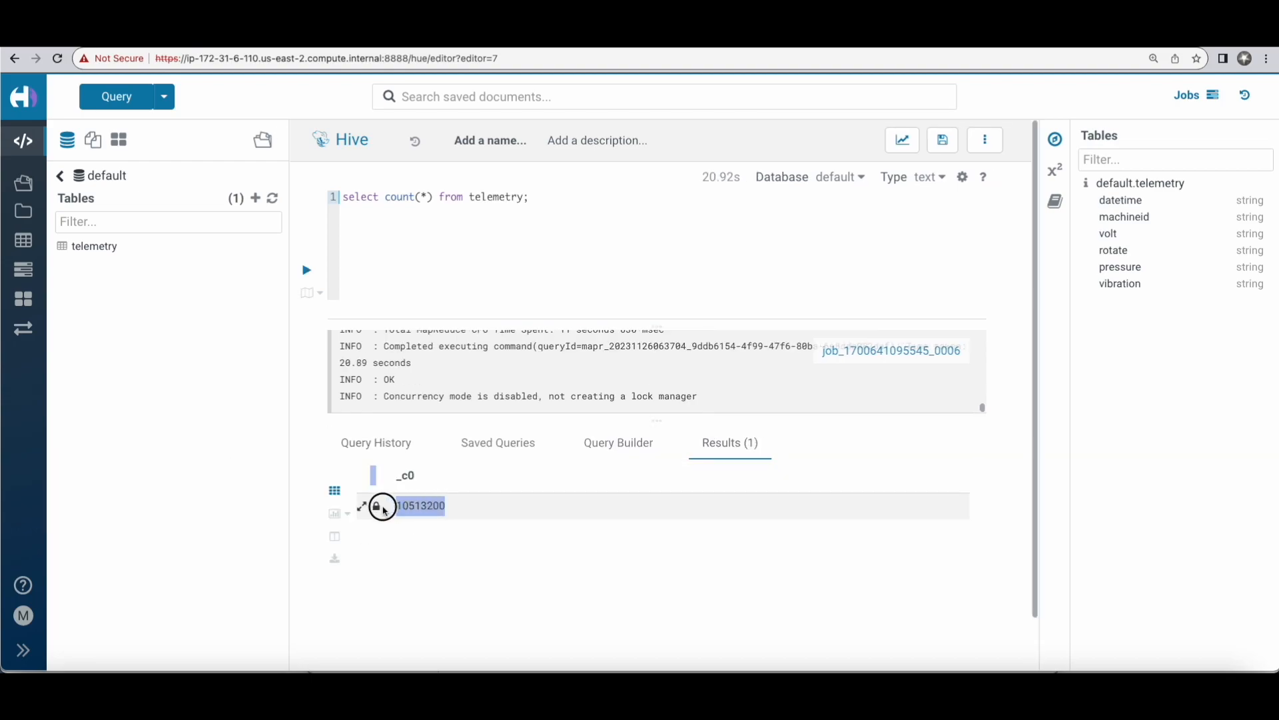
left_click(480, 550)
left_click_drag(397, 506, 479, 512)
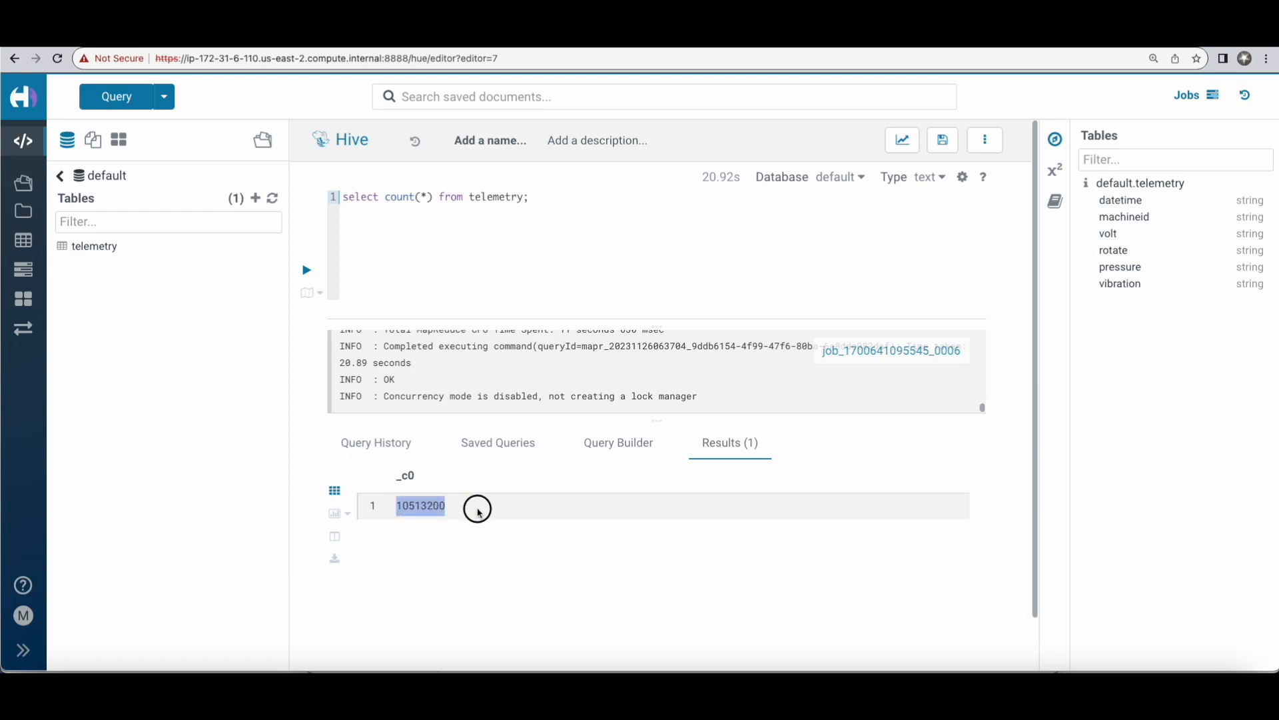
left_click(420, 534)
mouse_move(397, 506)
left_mouse_down()
mouse_move(457, 511)
mouse_move(397, 506)
left_mouse_up()
left_click(537, 568)
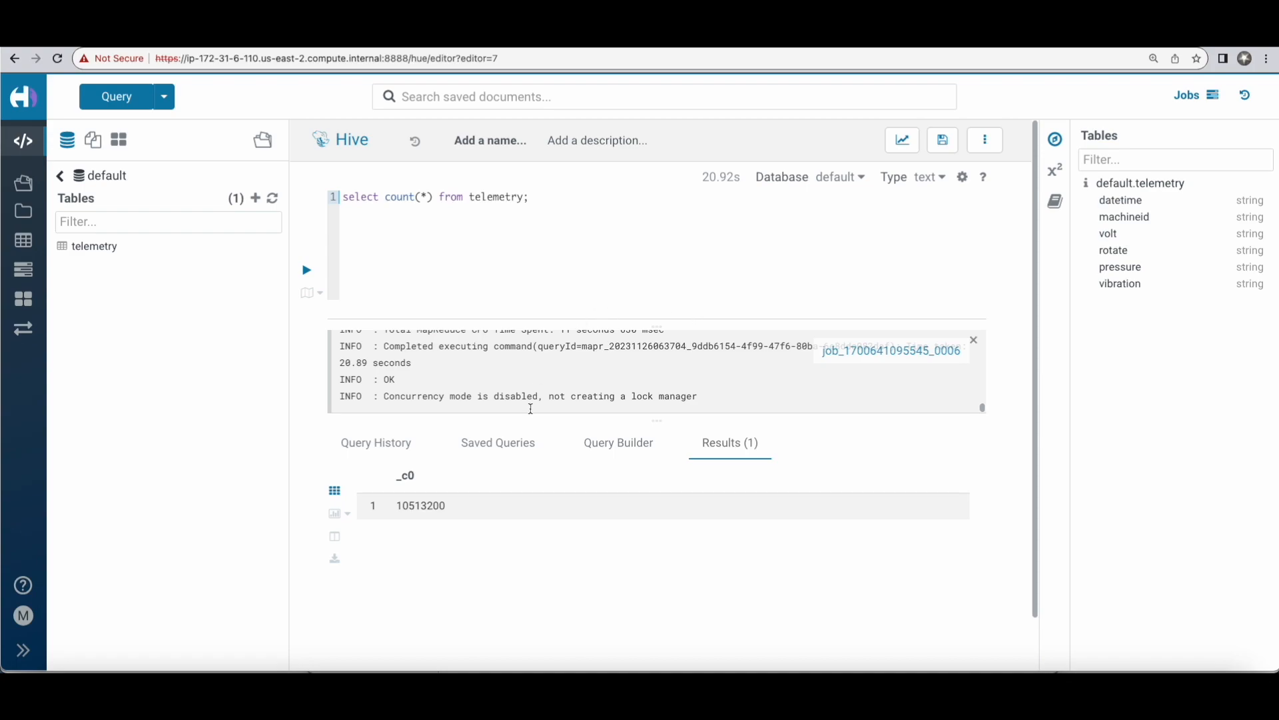
Step: Open "select * from telemetry limit 10;" from the query history, look through its result rows, and return to the history
left_click(373, 457)
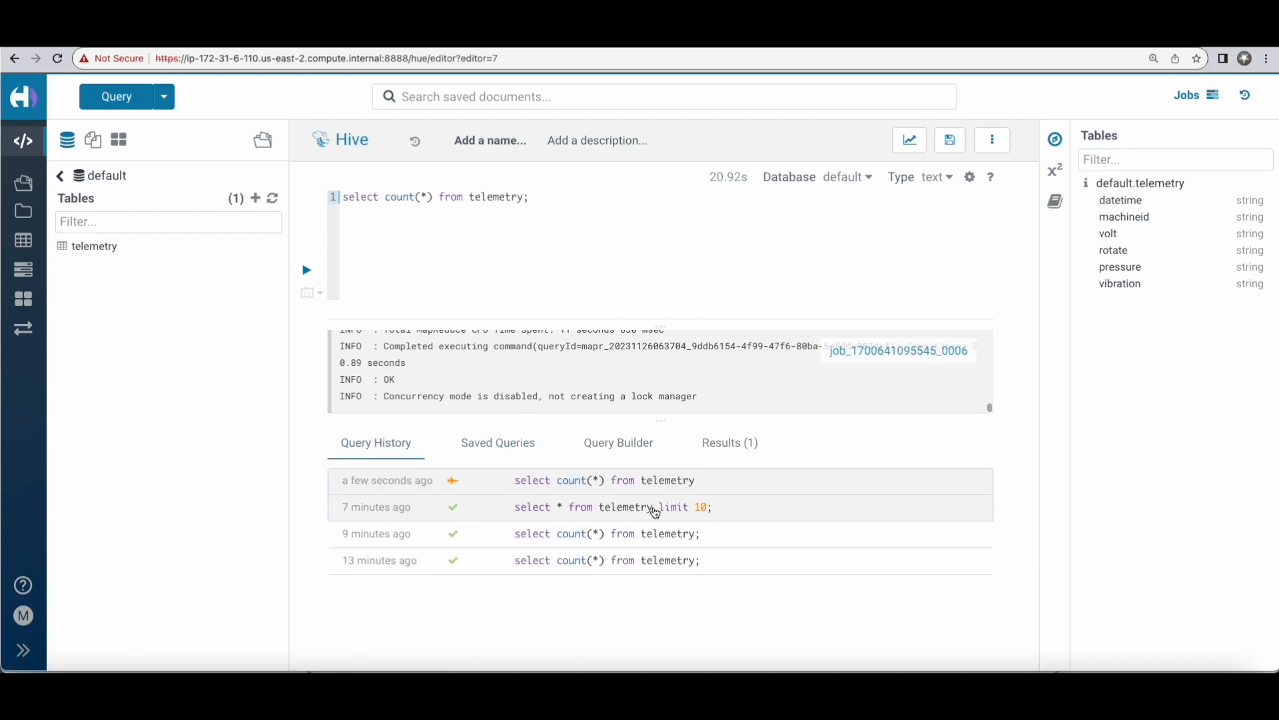
left_click(467, 511)
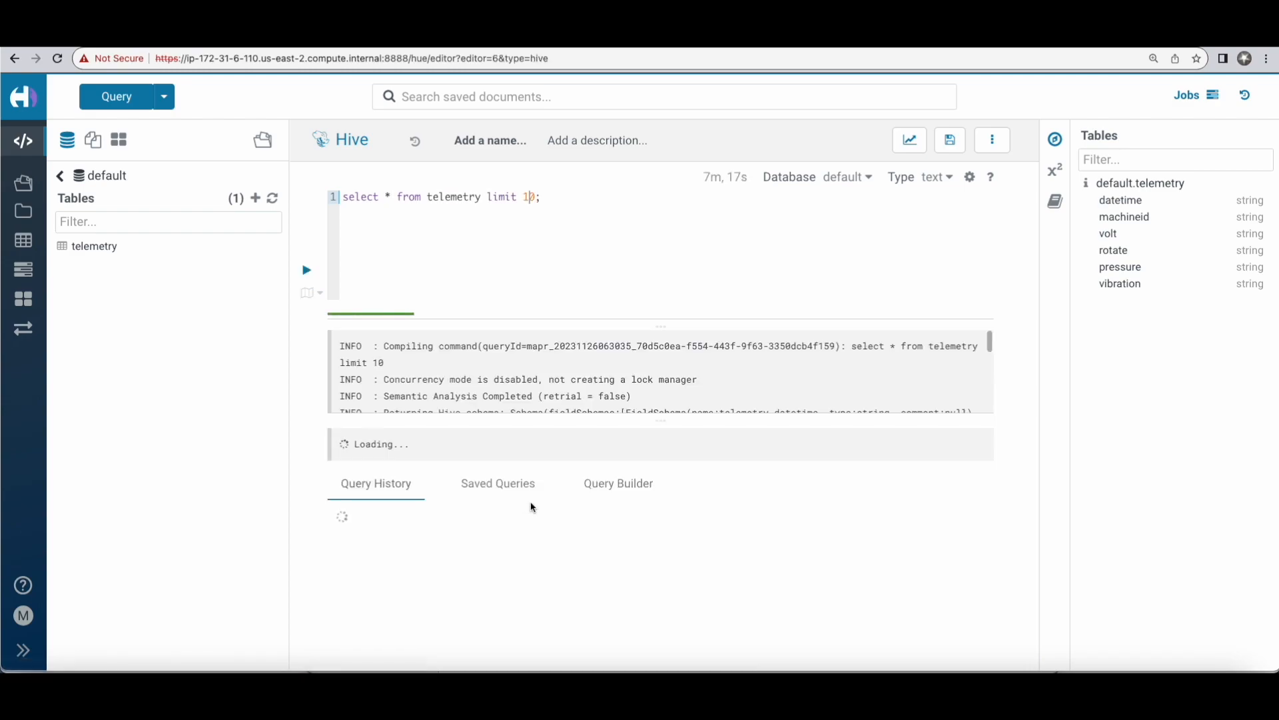
scroll(468, 515, "down", 3)
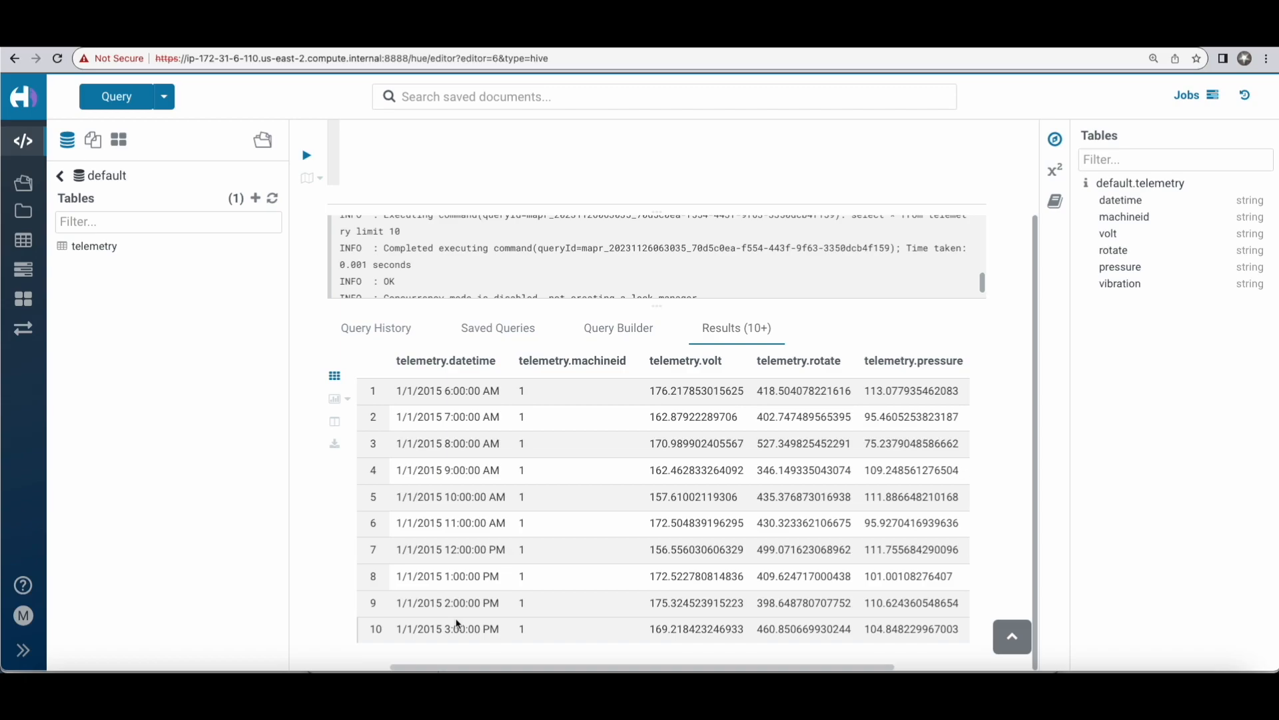
left_click_drag(413, 665, 373, 667)
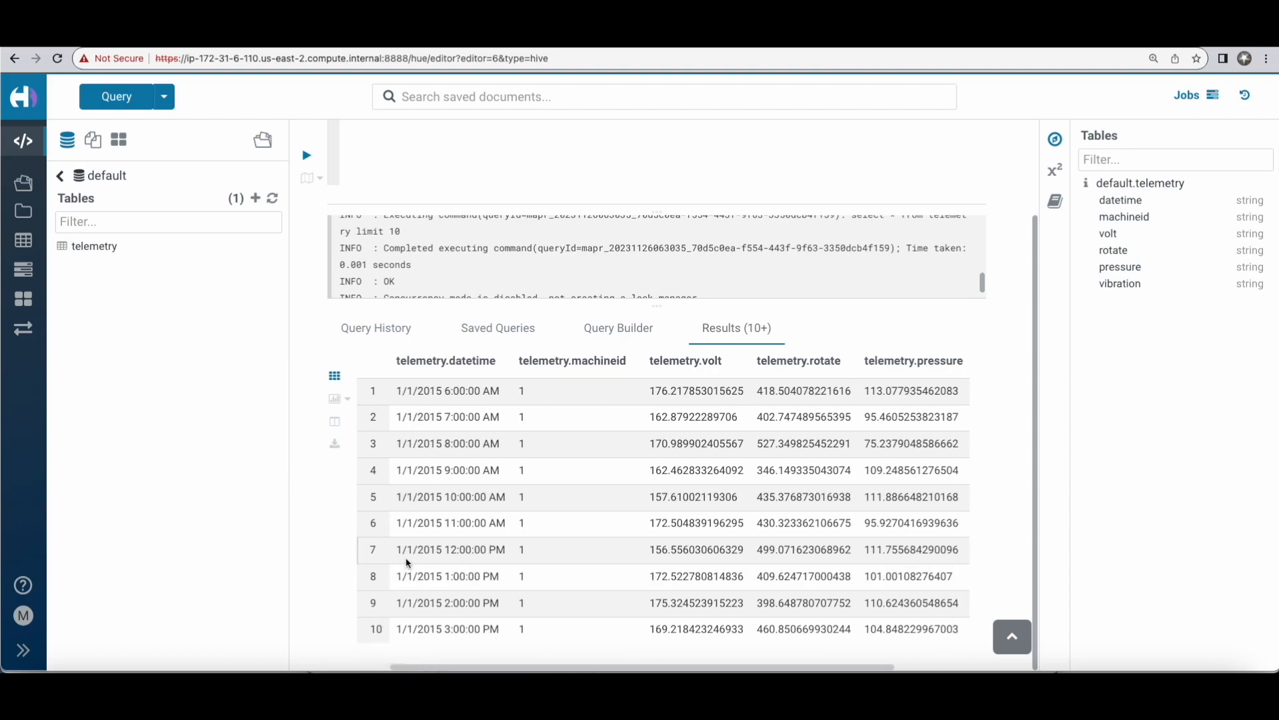
scroll(406, 558, "up", 2)
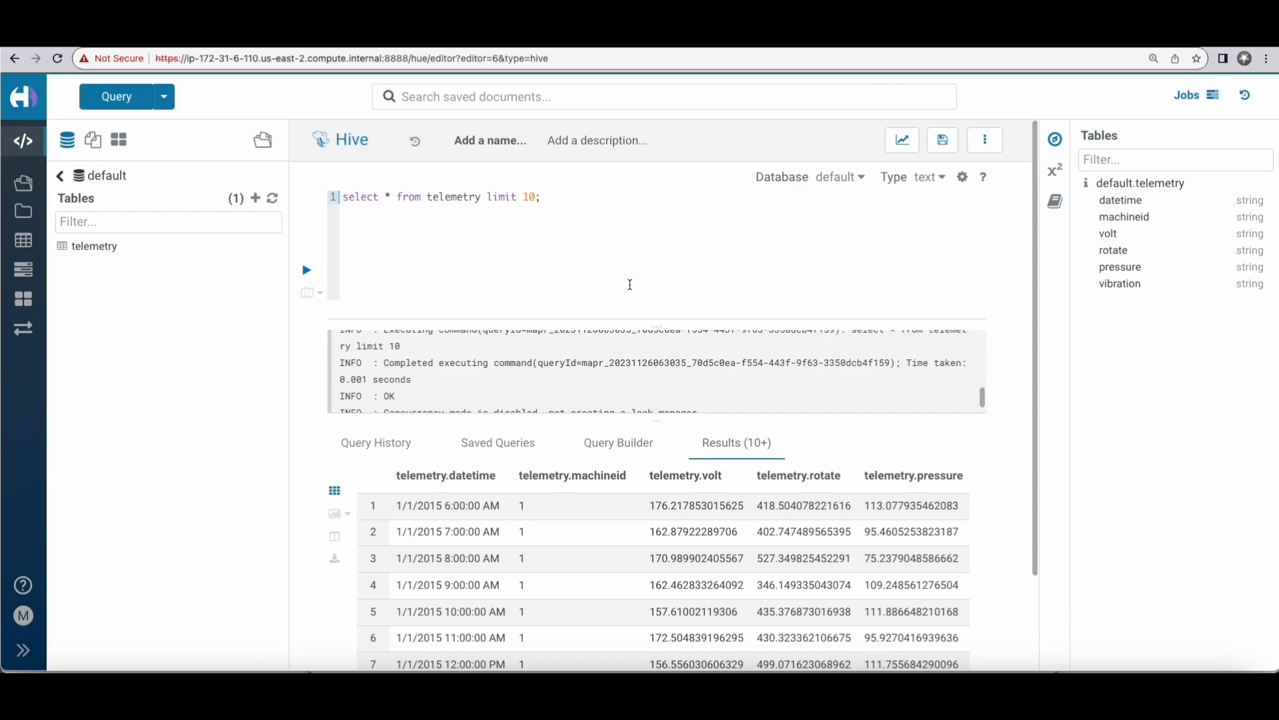
left_click(377, 443)
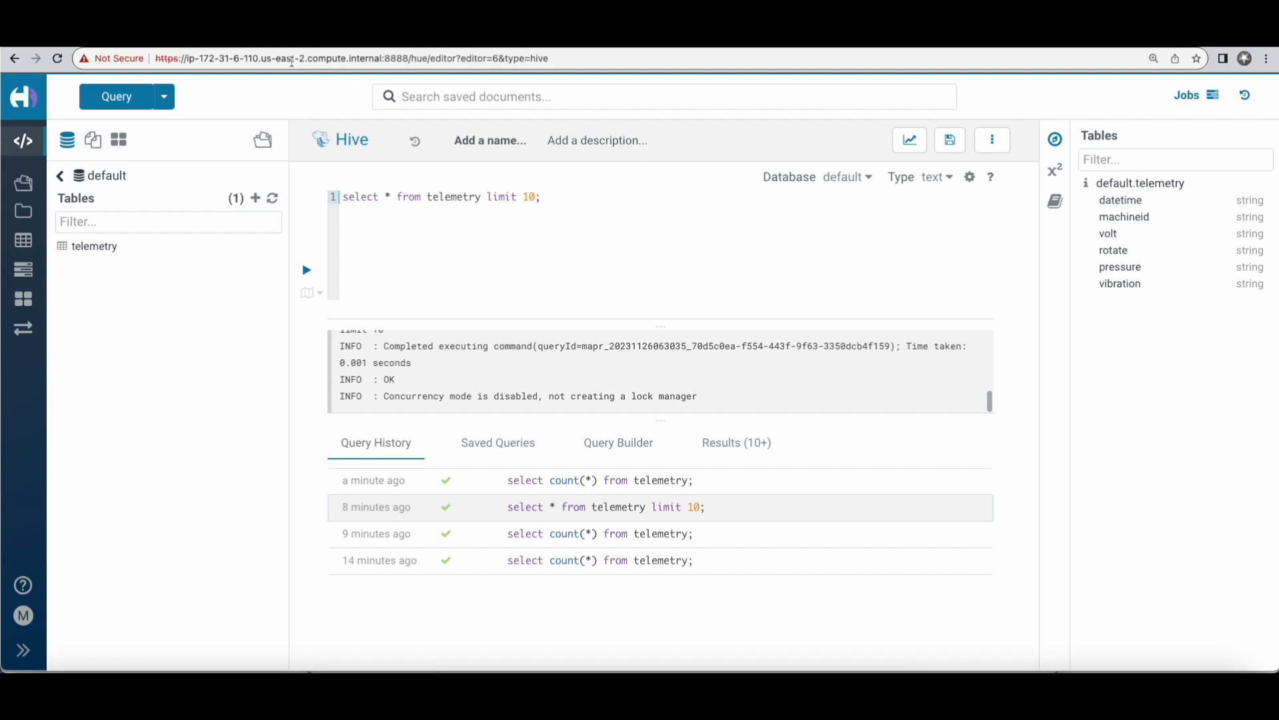
Step: Switch to Terminal and list the nifiland1 directory again with "ls -lah"
left_click(509, 669)
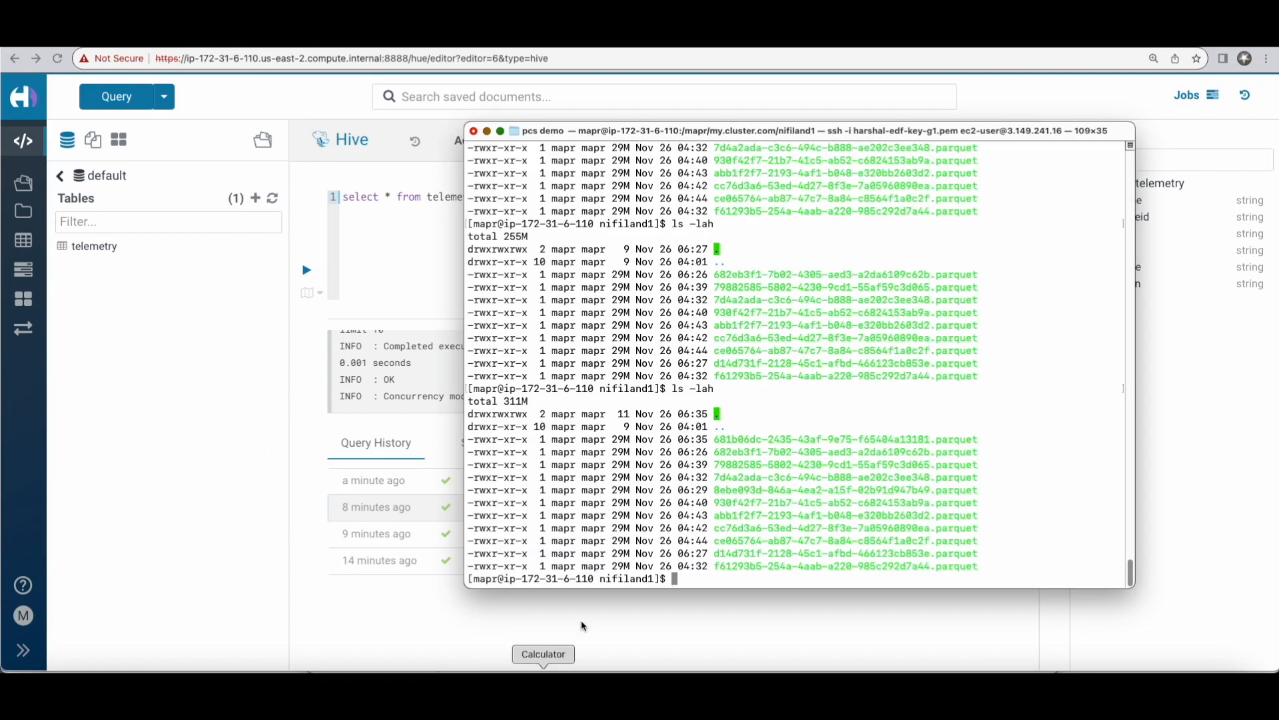
key("Up")
key("Return")
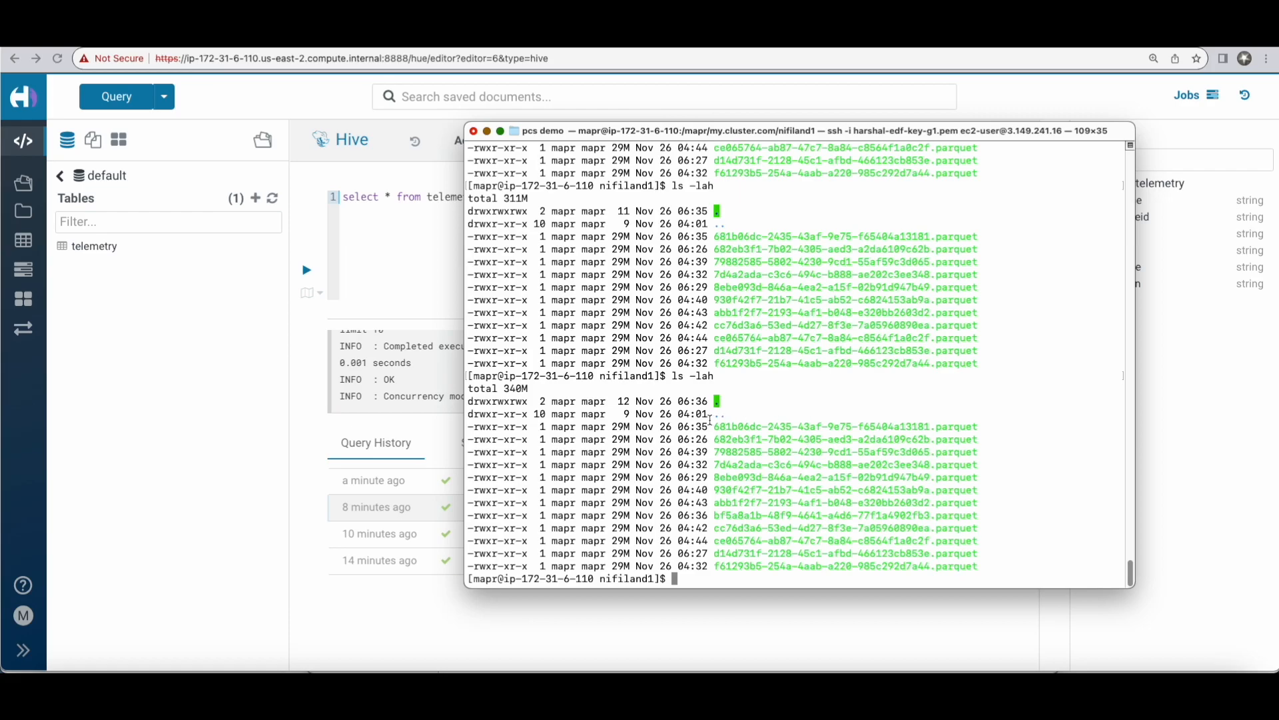
Step: Return to Hue's Hive editor, replace the query with "show create table telemetry;" and run it
left_click(183, 418)
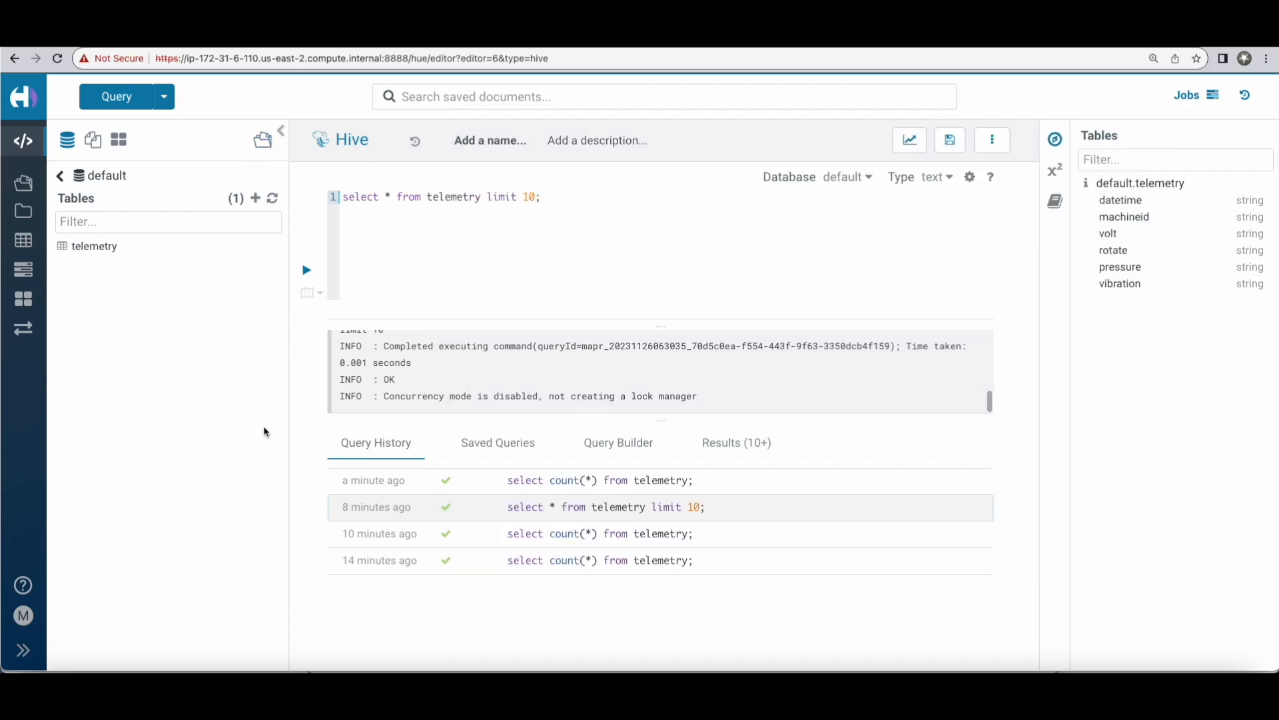
left_click_drag(342, 197, 577, 240)
type("show c")
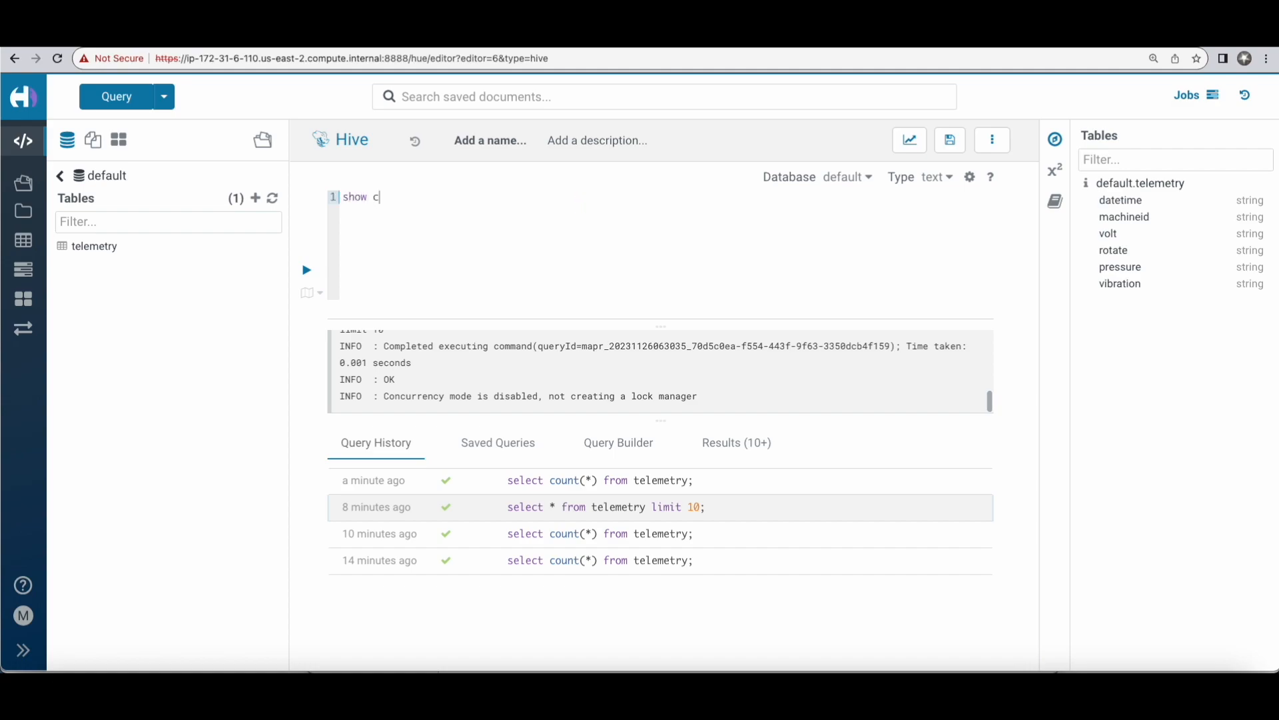
type("reate table telem")
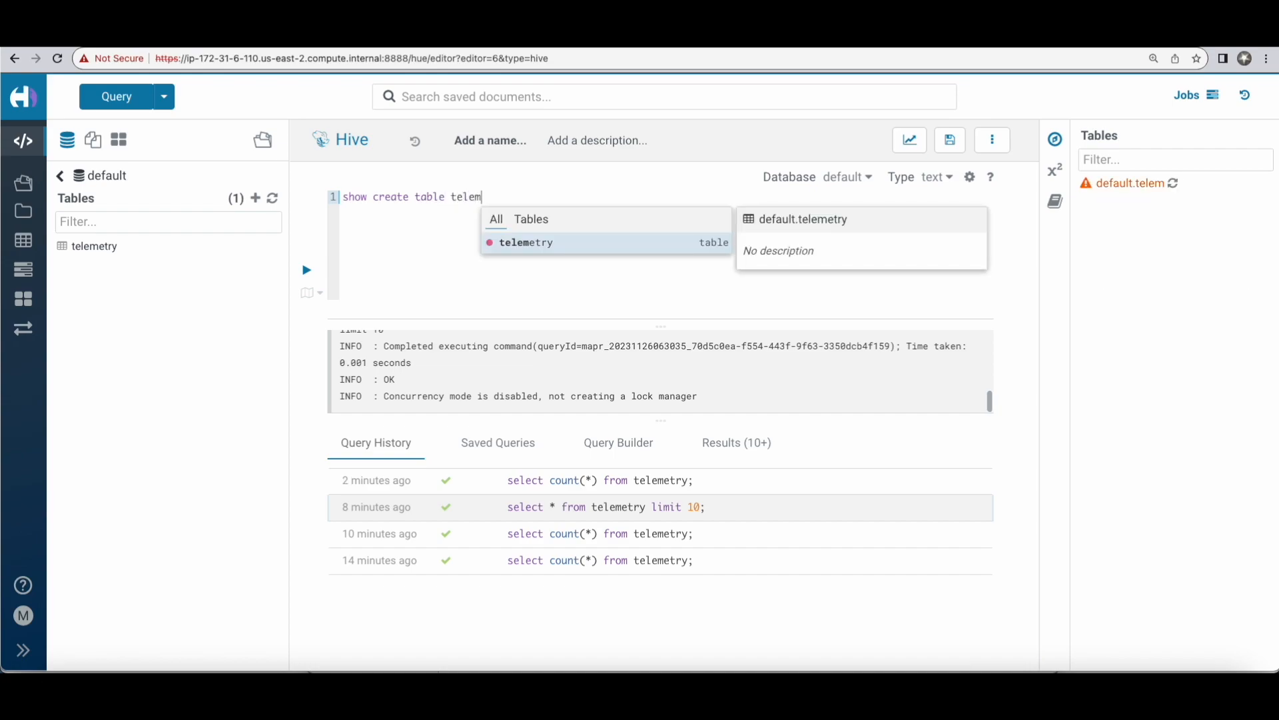
left_click(520, 244)
type(";")
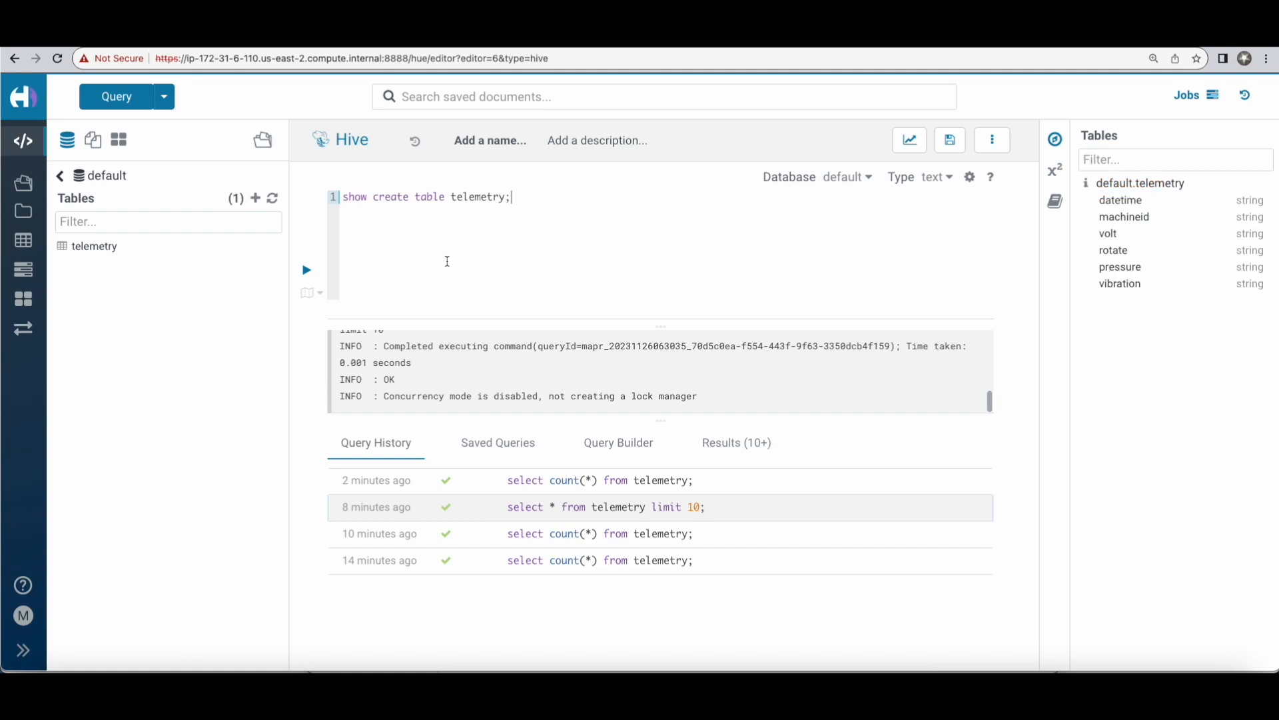
left_click(306, 270)
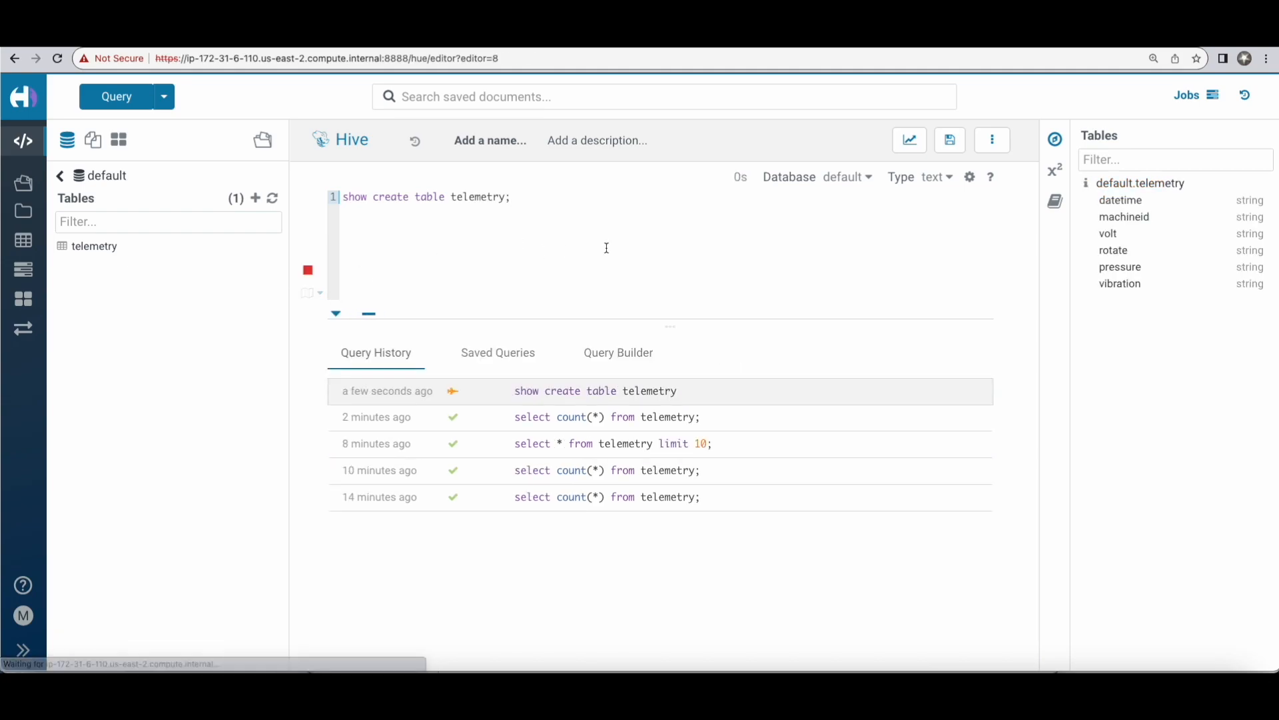
Step: Examine the telemetry table's create statement, focusing on the LOCATION path and its nifiland1 directory
scroll(622, 478, "down", 3)
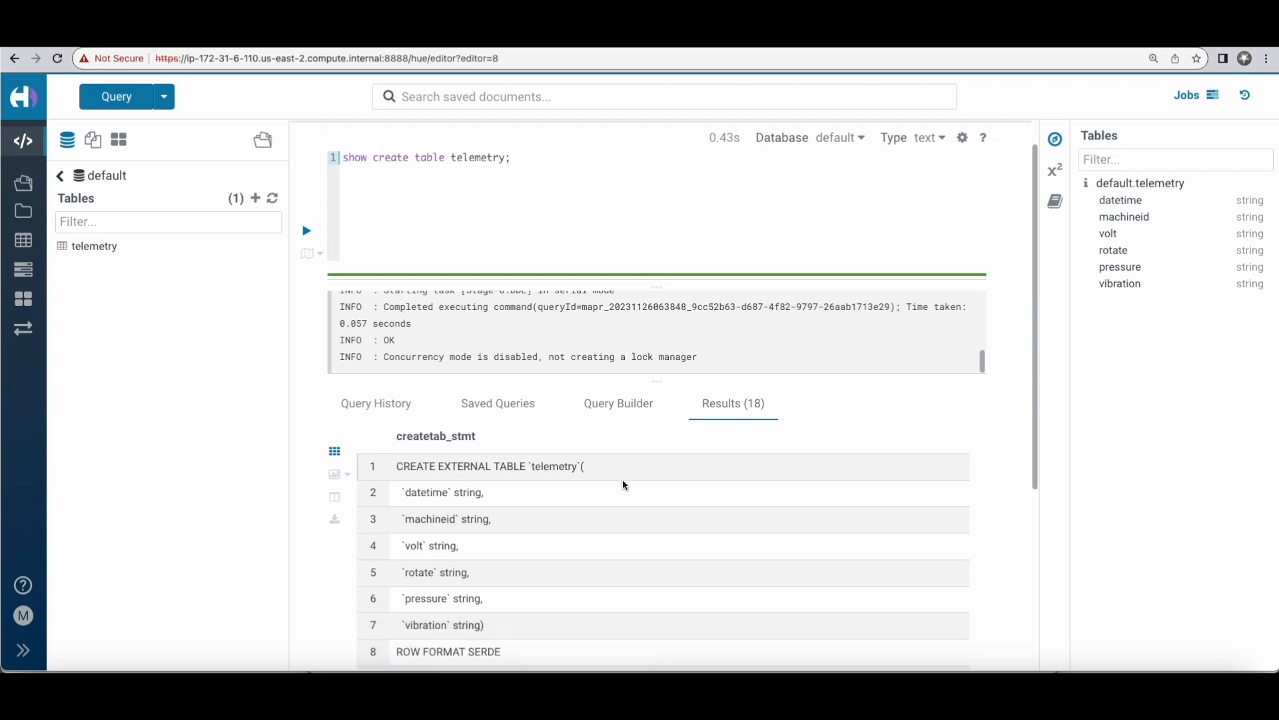
scroll(623, 479, "down", 2)
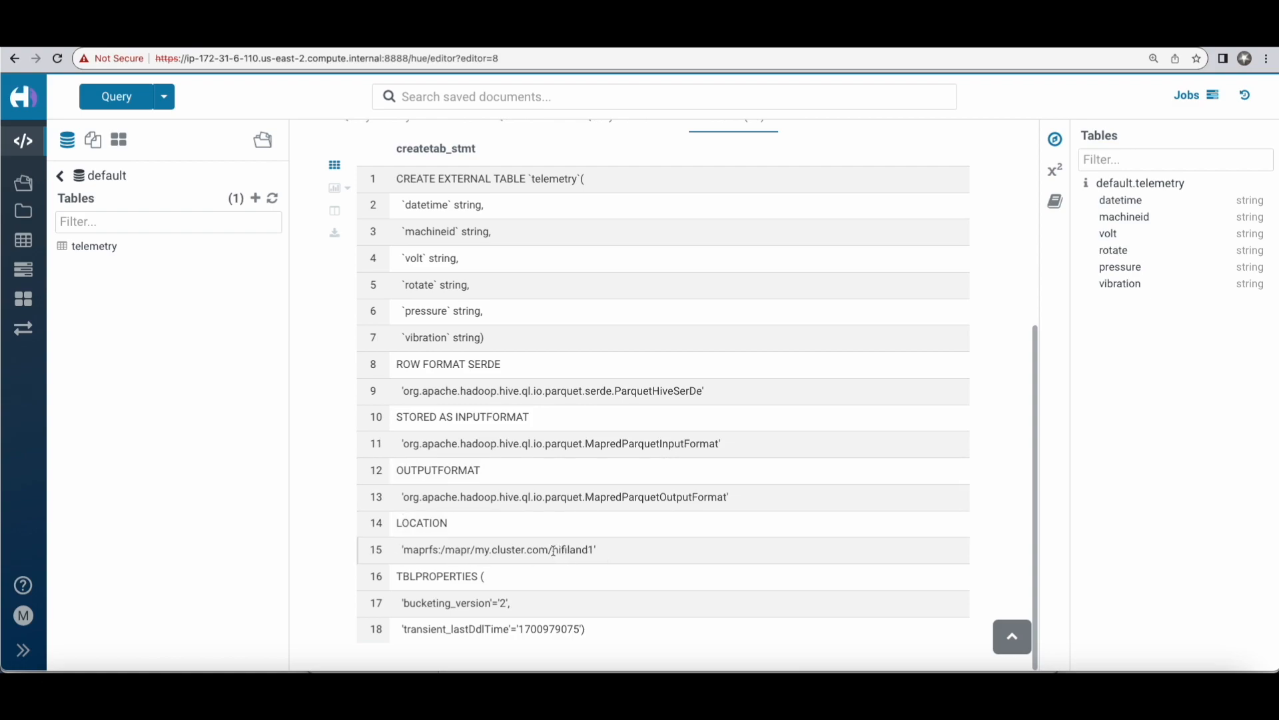
left_click_drag(554, 551, 601, 551)
left_click(686, 552)
left_click_drag(399, 549, 656, 551)
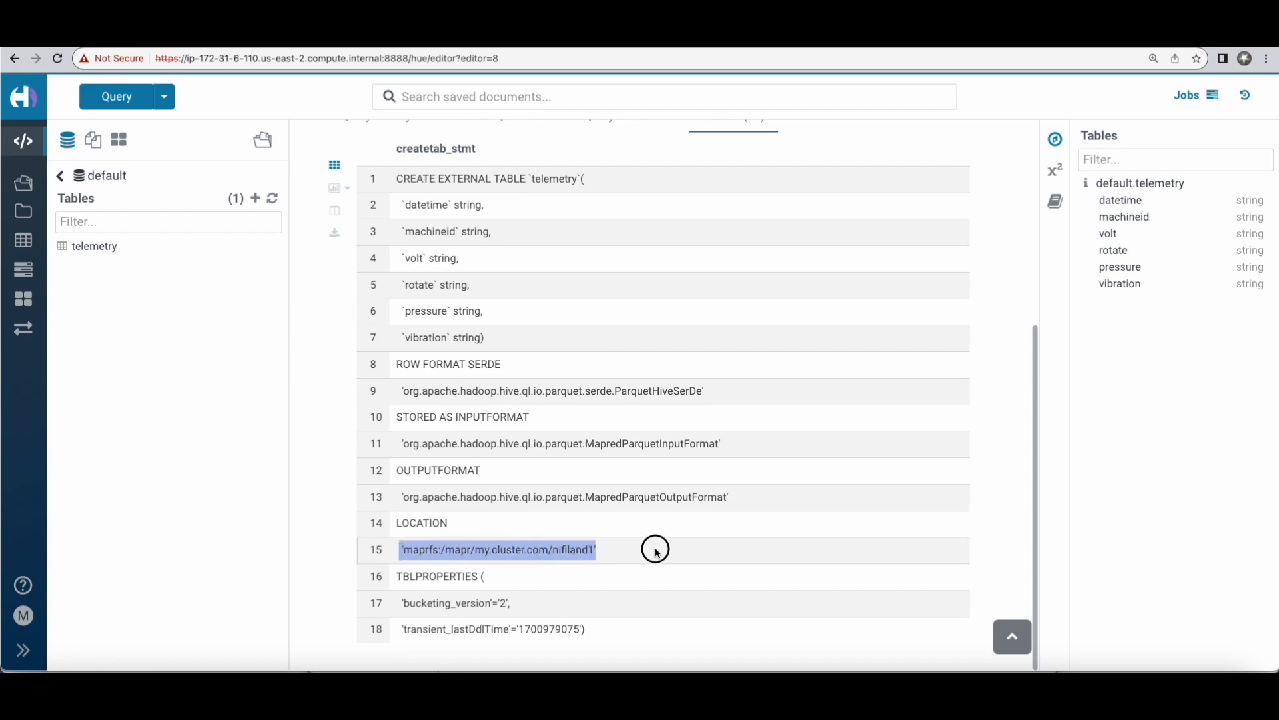
left_click(727, 566)
scroll(727, 568, "up", 5)
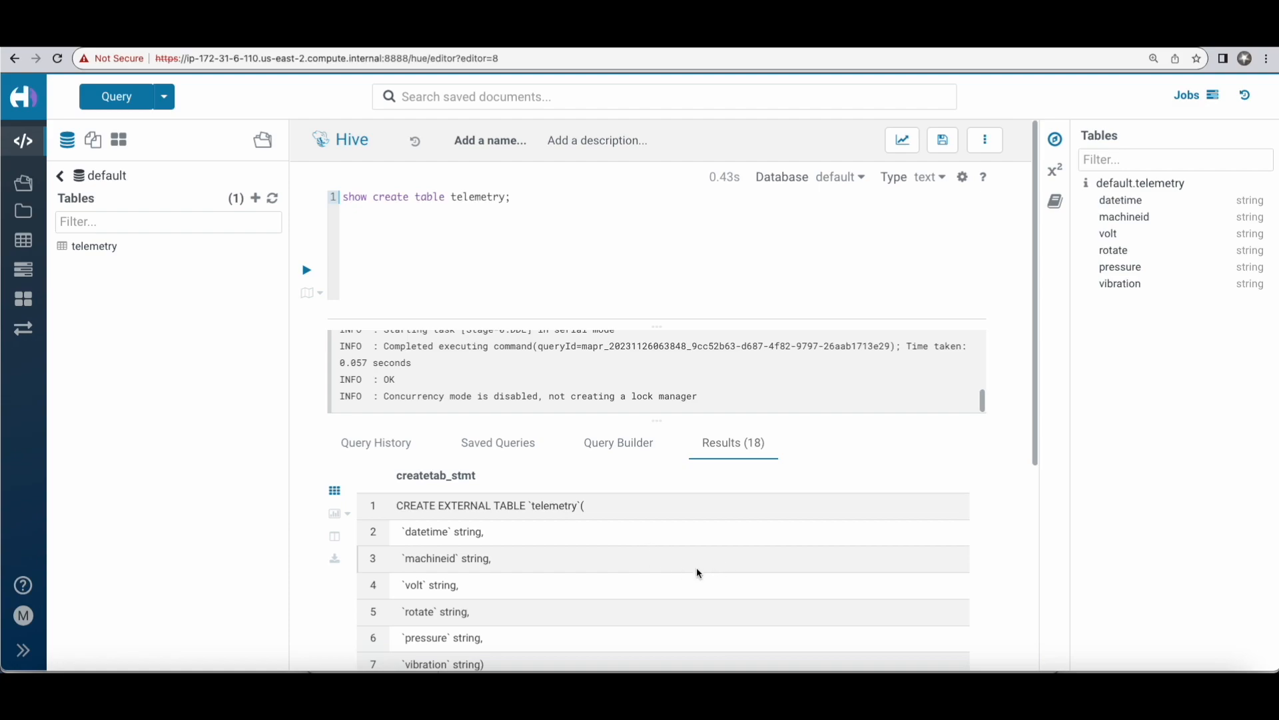
left_click(1003, 669)
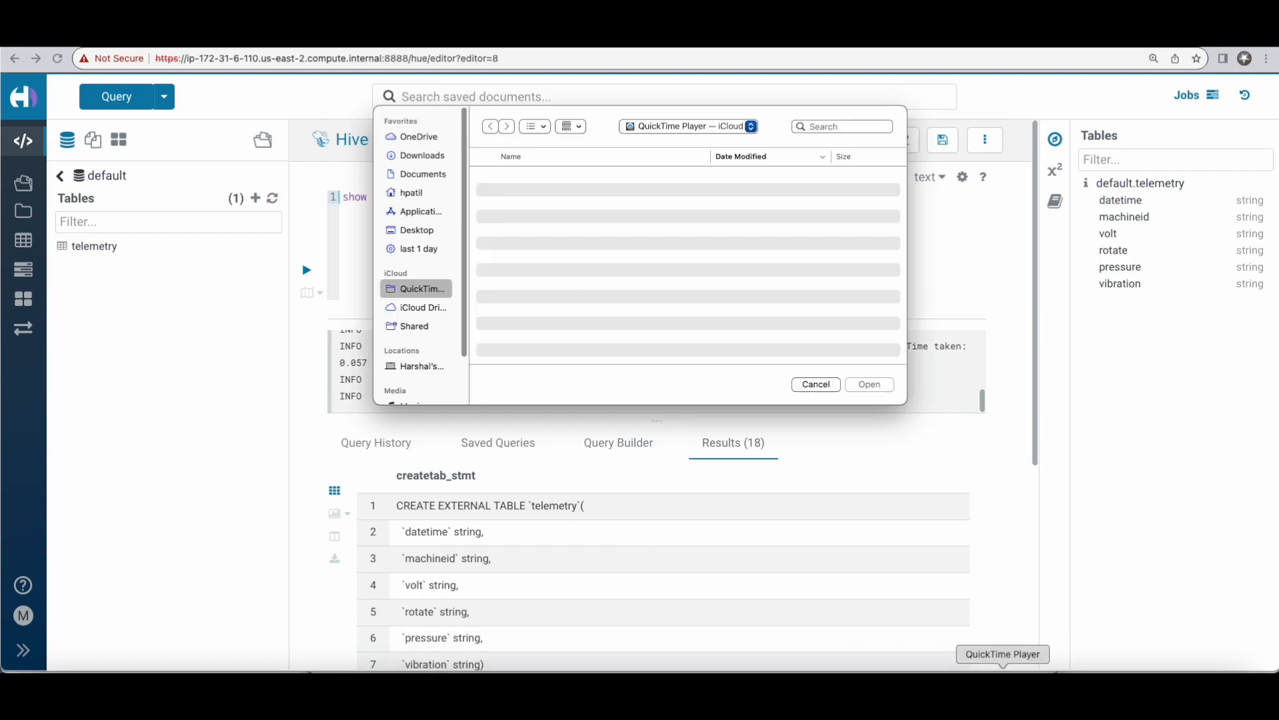
left_click(826, 390)
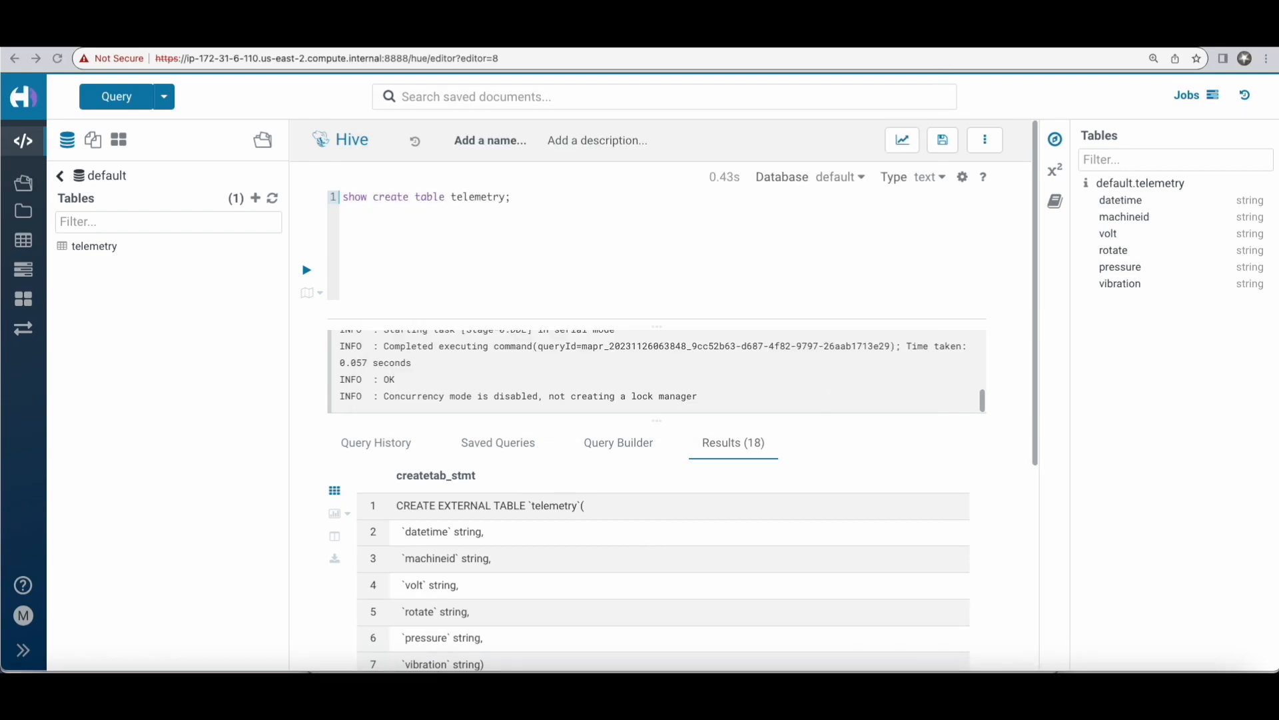